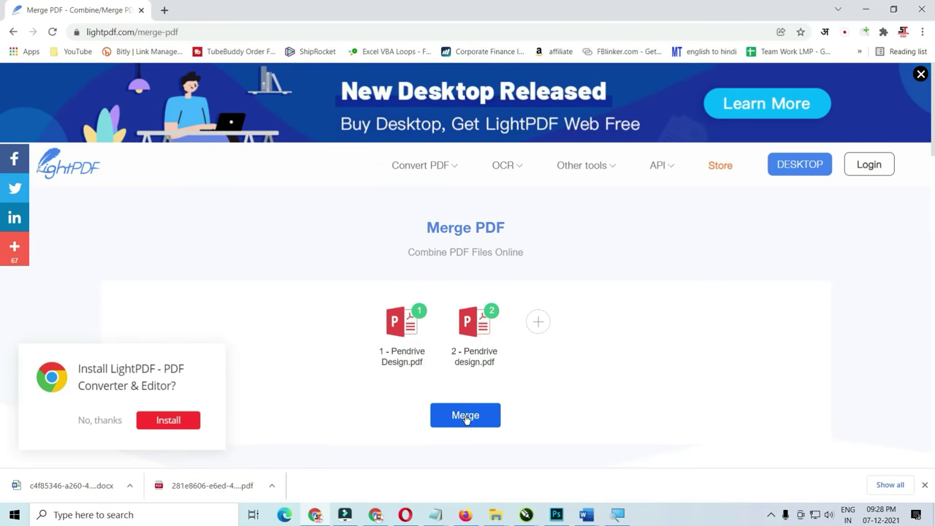
Bring up lightpdf.com in Chrome, showing its free online PDF editor and converter tools
{"action": "left_click", "coordinate": [465, 415]}
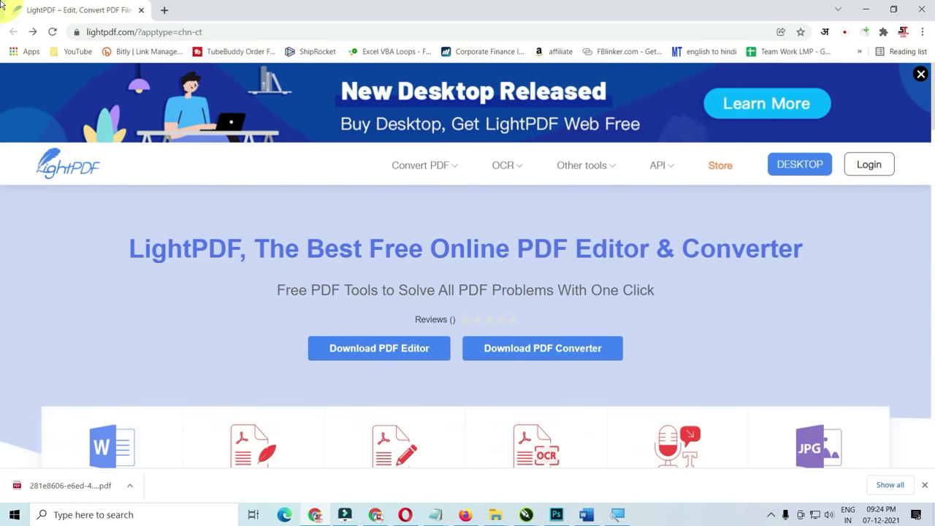
Scroll down the LightPDF tool grid to reach the PDF to Word tile
{"action": "scroll", "coordinate": [47, 175], "scroll_direction": "down", "scroll_amount": 3}
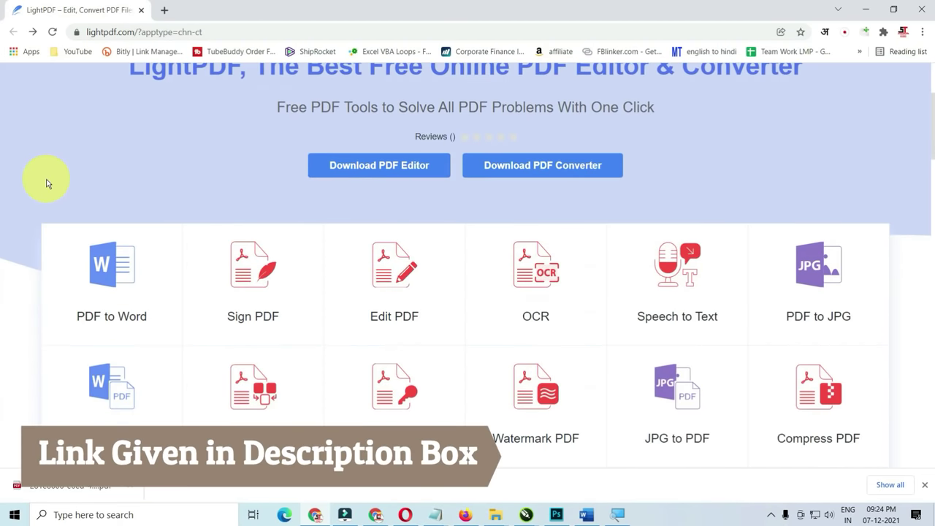
{"action": "scroll", "coordinate": [46, 183], "scroll_direction": "down", "scroll_amount": 1}
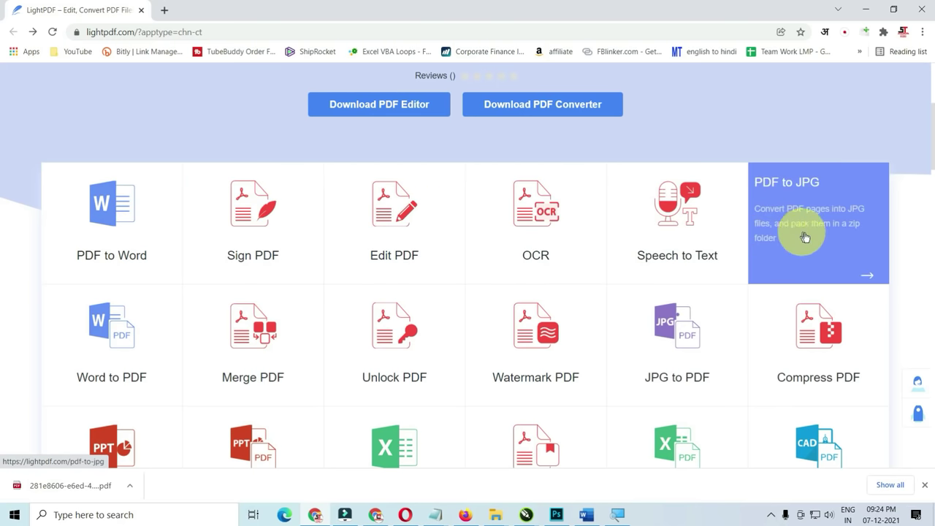
{"action": "scroll", "coordinate": [409, 363], "scroll_direction": "down", "scroll_amount": 1}
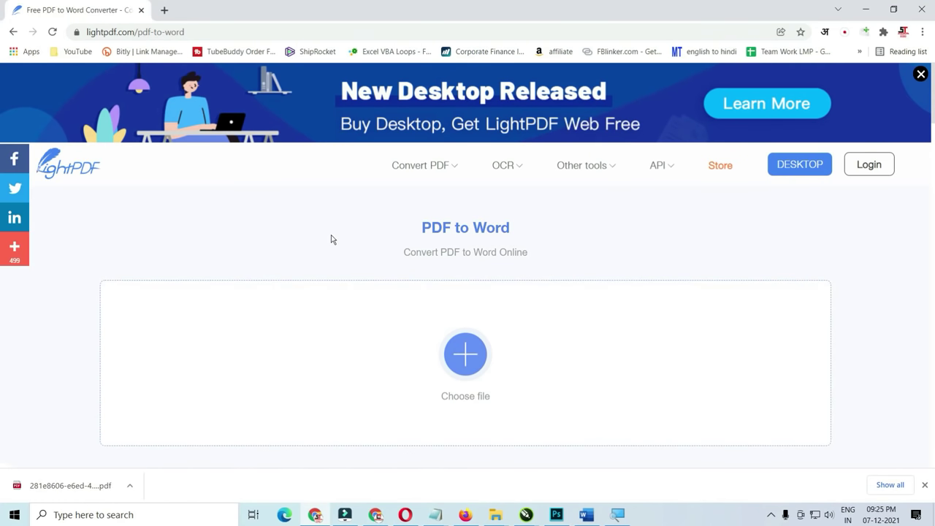
Upload 1 - Pendrive Design.pdf, convert it to Word and download the .docx
{"action": "left_click", "coordinate": [476, 363]}
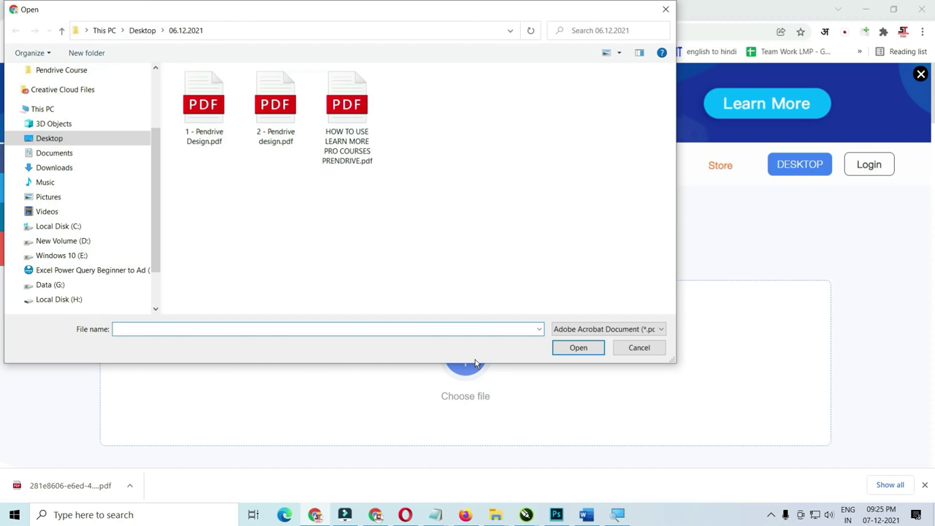
{"action": "left_click", "coordinate": [205, 119]}
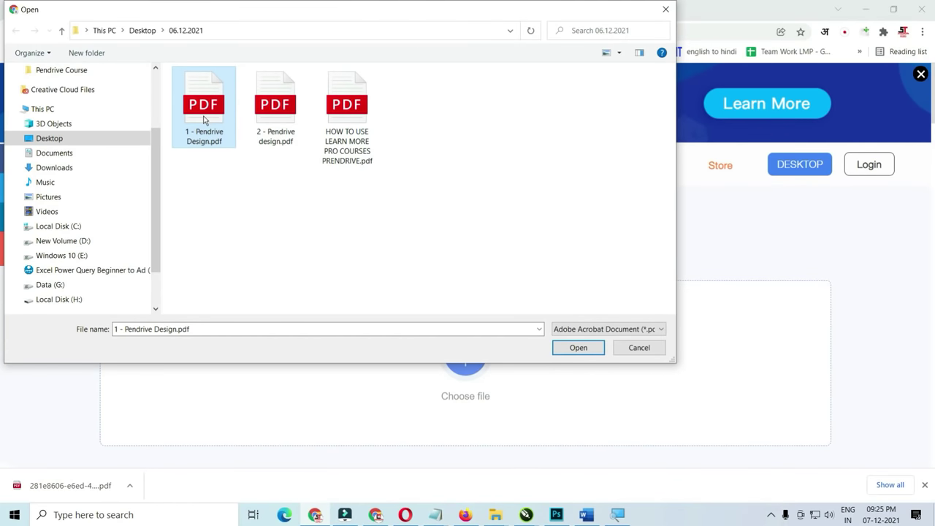
{"action": "left_click", "coordinate": [582, 351]}
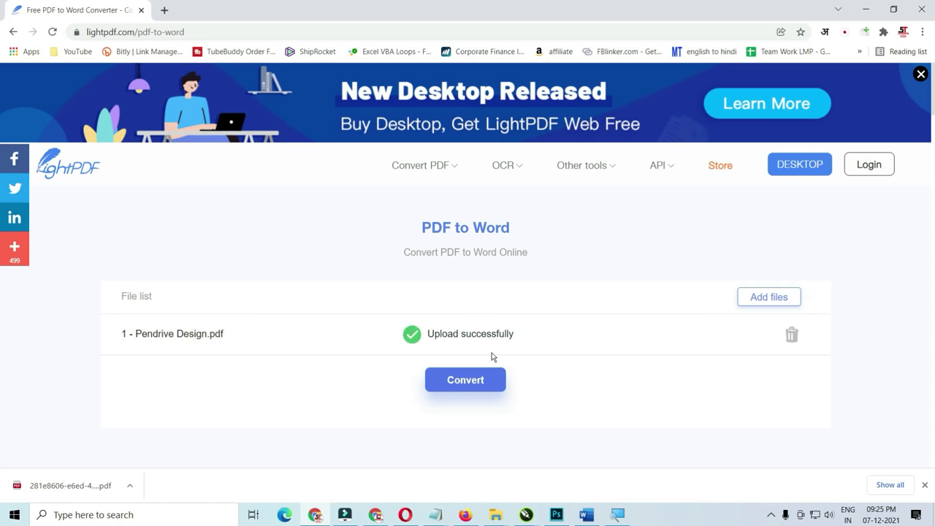
{"action": "left_click", "coordinate": [479, 388]}
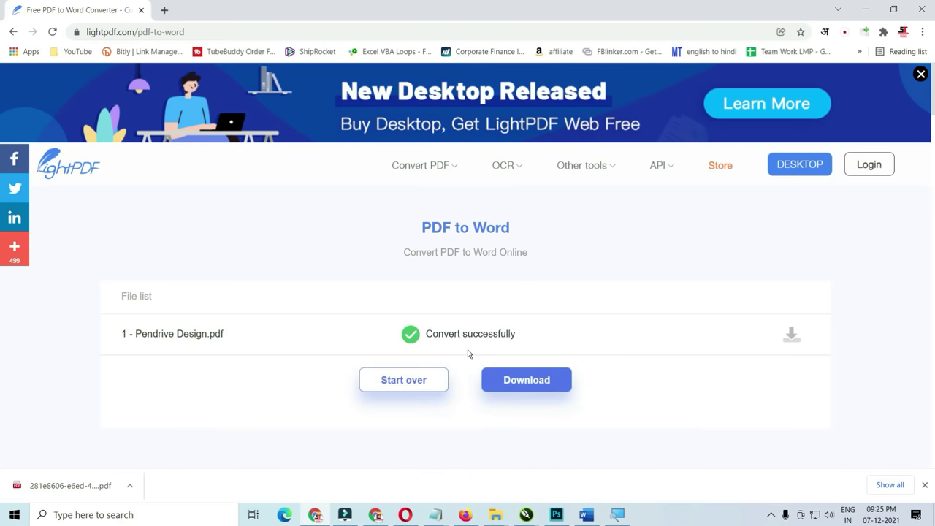
{"action": "left_click", "coordinate": [542, 381]}
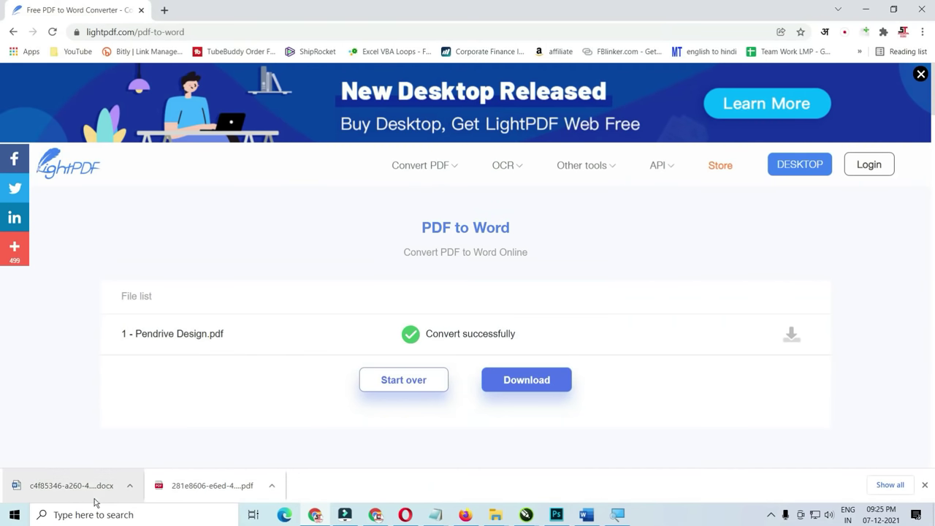
Open the downloaded .docx, then open the original 1 - Pendrive Design.pdf from 06.12.2021
{"action": "left_click", "coordinate": [57, 488]}
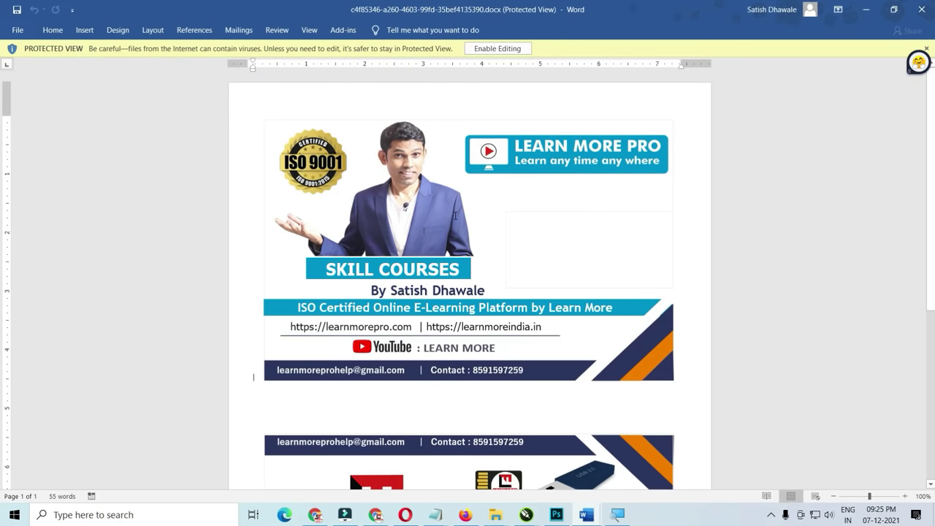
{"action": "key", "text": "super+e"}
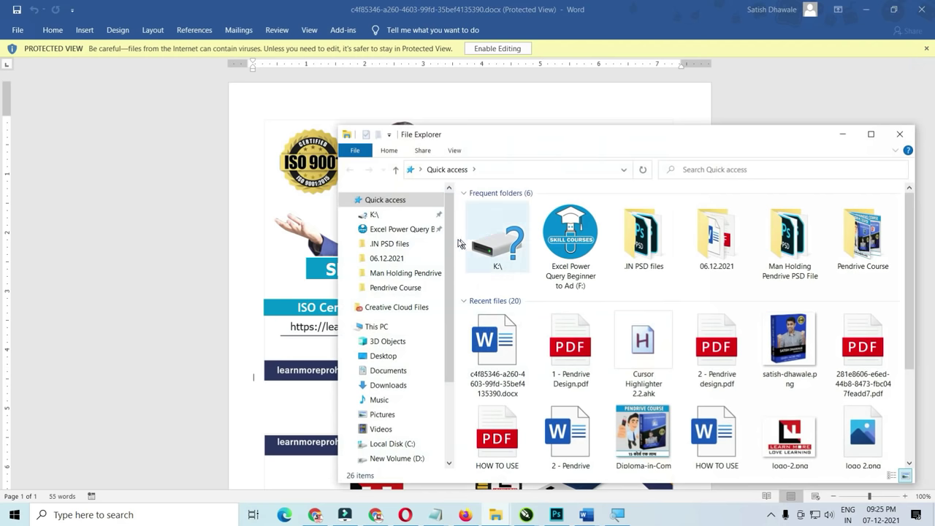
{"action": "left_click", "coordinate": [387, 259]}
{"action": "double_click", "coordinate": [497, 226]}
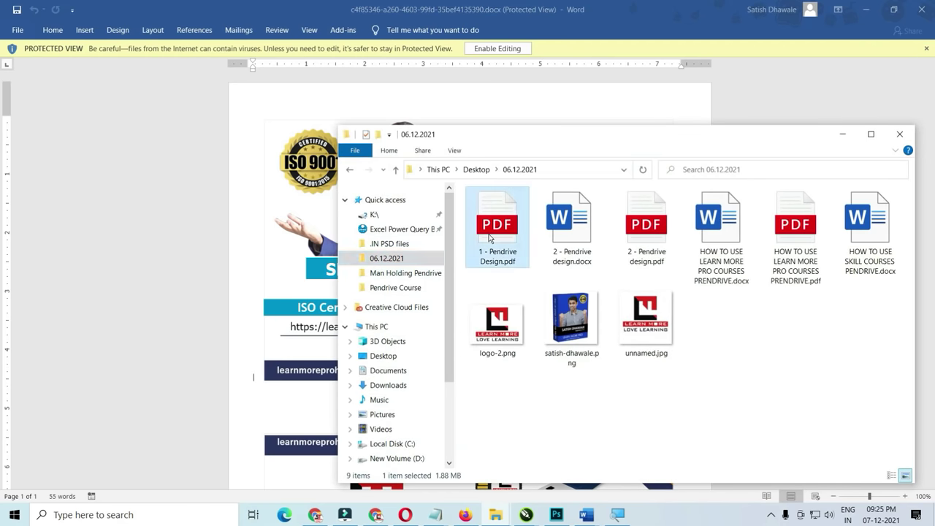
Compare the original PDF with the conversion, close it and return to Word
{"action": "scroll", "coordinate": [401, 217], "scroll_direction": "down", "scroll_amount": 3}
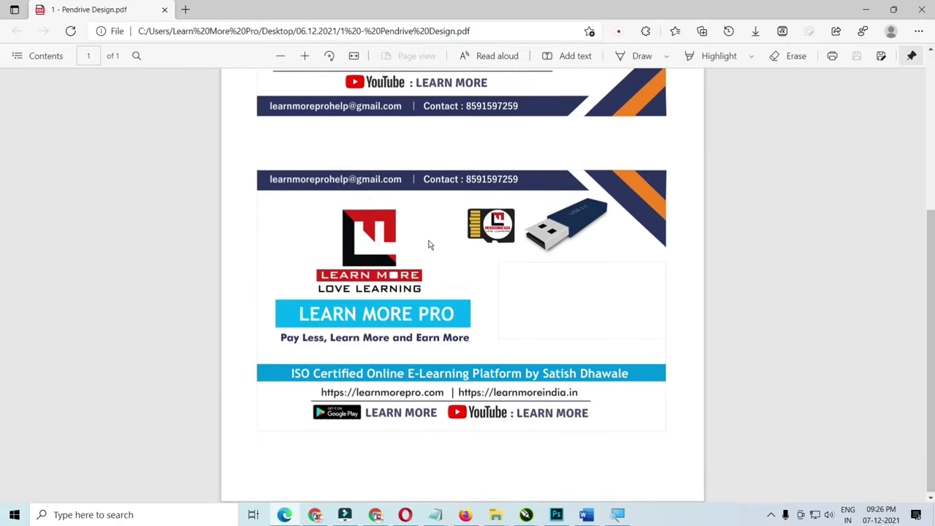
{"action": "scroll", "coordinate": [402, 217], "scroll_direction": "up", "scroll_amount": 3}
{"action": "left_click_drag", "start_coordinate": [479, 274], "coordinate": [500, 352]}
{"action": "left_click", "coordinate": [922, 9]}
{"action": "left_click", "coordinate": [241, 165]}
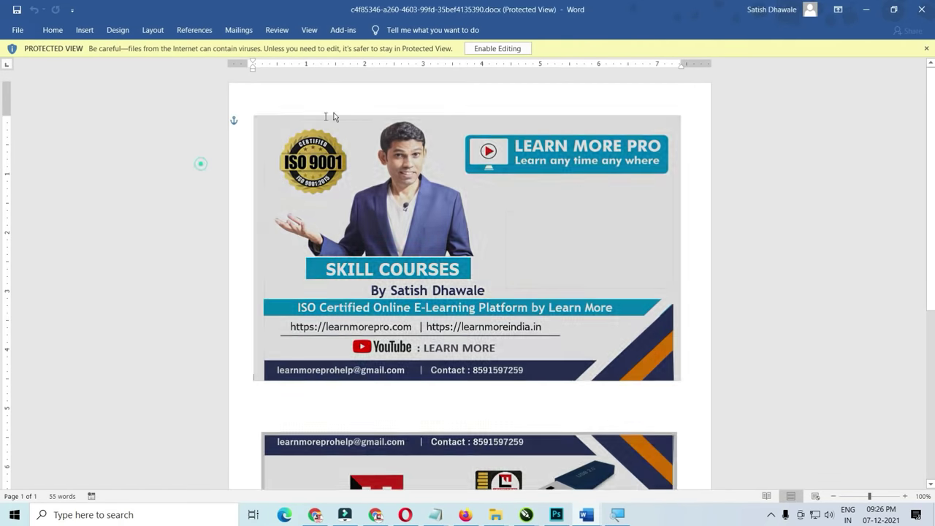
Enable editing and replace the SKILL COURSES heading with PENDRIVE COURSES
{"action": "left_click", "coordinate": [498, 49]}
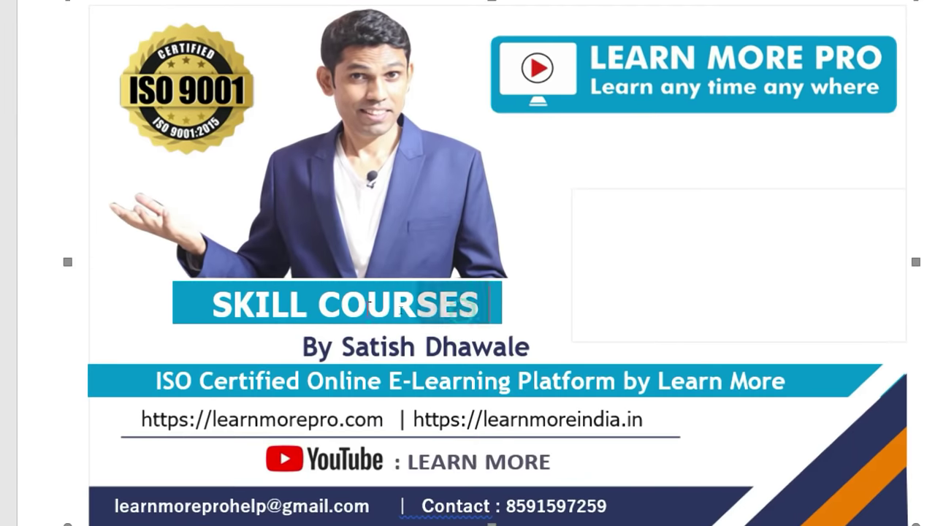
{"action": "left_click_drag", "start_coordinate": [463, 312], "coordinate": [213, 307]}
{"action": "key", "text": "Delete"}
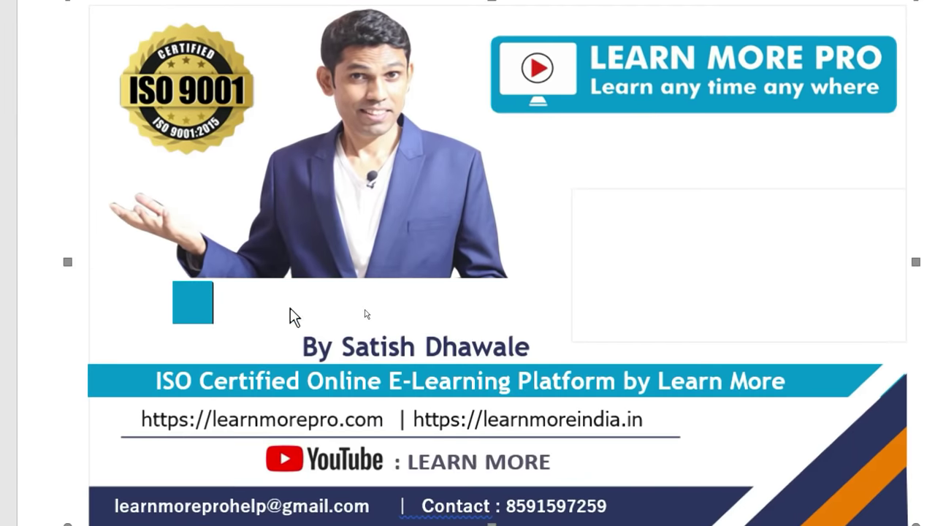
{"action": "type", "text": "pe"}
{"action": "key", "text": "BackSpace"}
{"action": "key", "text": "BackSpace"}
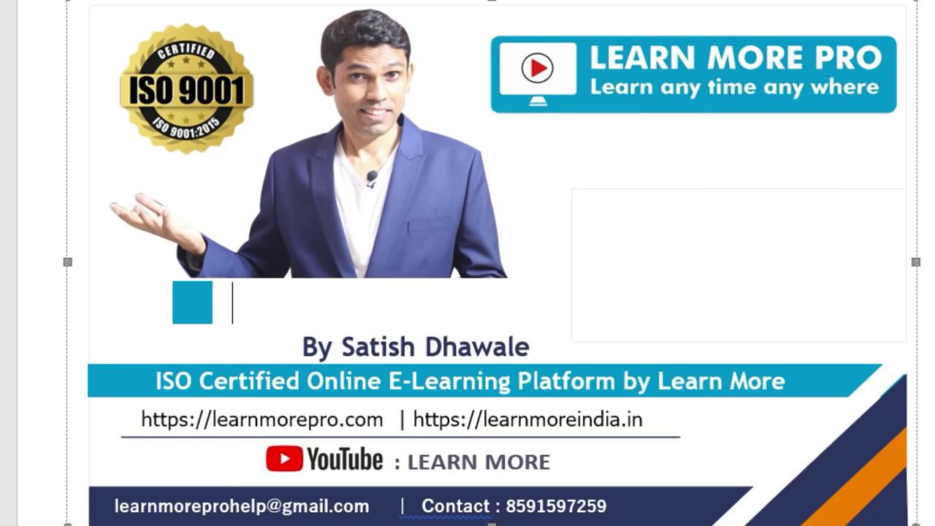
{"action": "type", "text": "PENDRIVE COURS"}
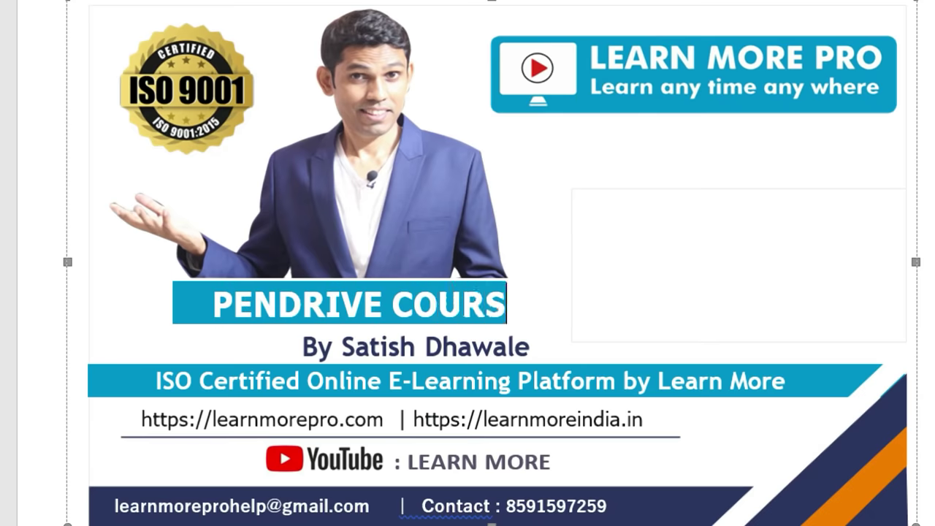
{"action": "type", "text": "ES"}
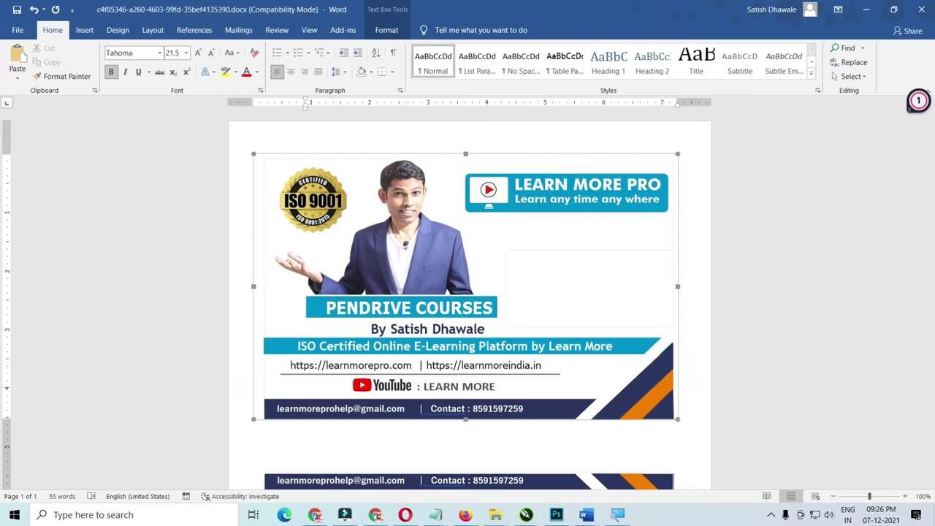
Select the LEARN MORE PRO text in the second banner
{"action": "scroll", "coordinate": [422, 328], "scroll_direction": "down", "scroll_amount": 2}
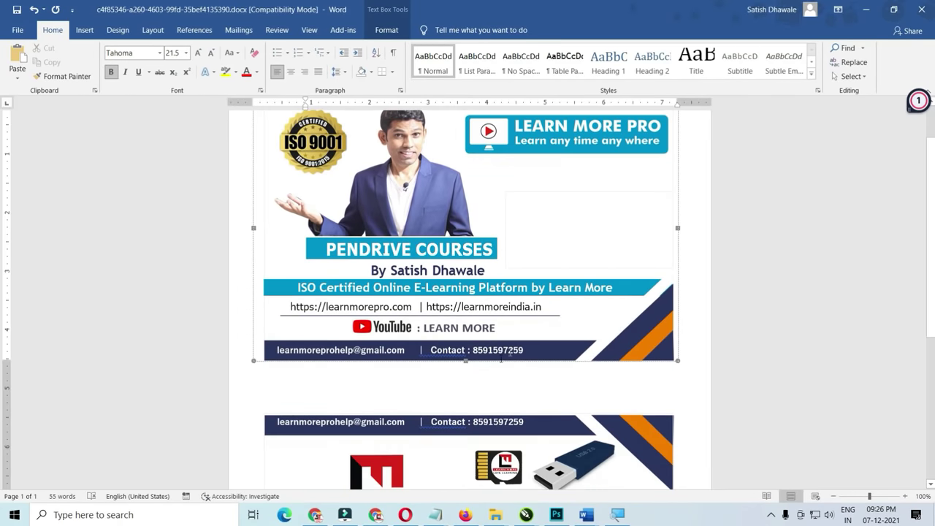
{"action": "scroll", "coordinate": [444, 369], "scroll_direction": "down", "scroll_amount": 1}
{"action": "scroll", "coordinate": [445, 369], "scroll_direction": "down", "scroll_amount": 1}
{"action": "scroll", "coordinate": [445, 369], "scroll_direction": "down", "scroll_amount": 1}
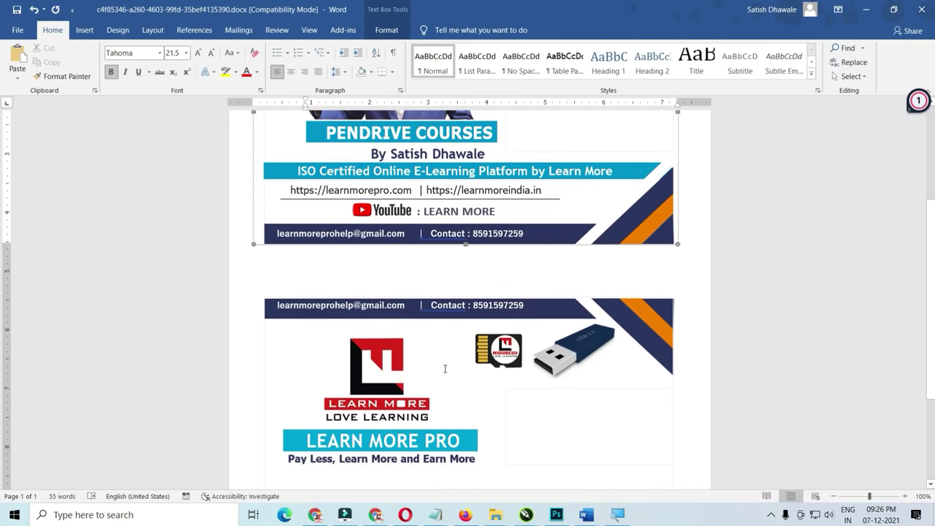
{"action": "scroll", "coordinate": [445, 369], "scroll_direction": "down", "scroll_amount": 2}
{"action": "scroll", "coordinate": [444, 369], "scroll_direction": "down", "scroll_amount": 1}
{"action": "scroll", "coordinate": [444, 369], "scroll_direction": "down", "scroll_amount": 1}
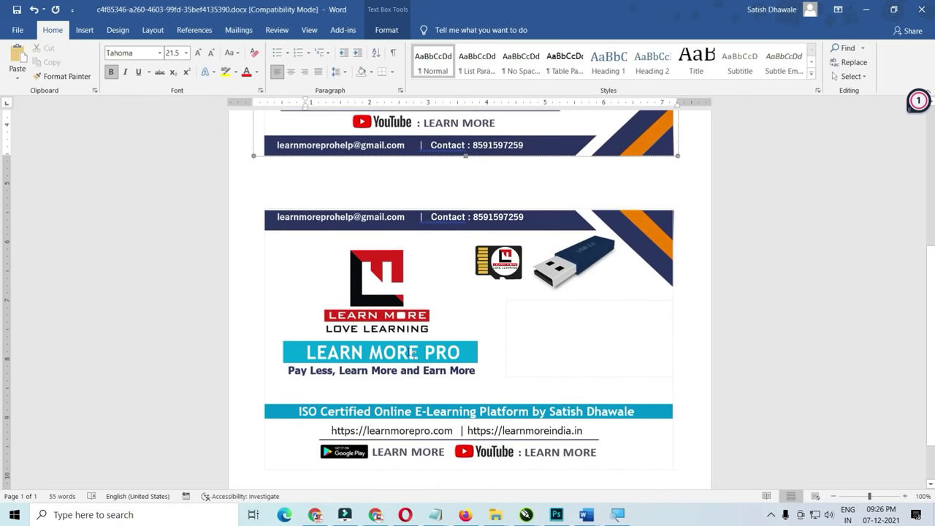
{"action": "left_click", "coordinate": [416, 321]}
{"action": "left_click_drag", "start_coordinate": [465, 322], "coordinate": [329, 317]}
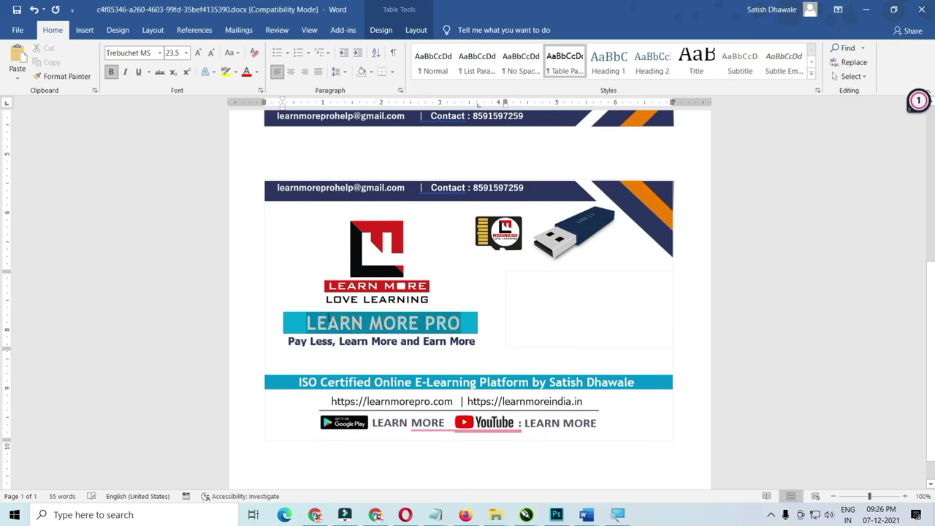
{"action": "scroll", "coordinate": [442, 349], "scroll_direction": "up", "scroll_amount": 2}
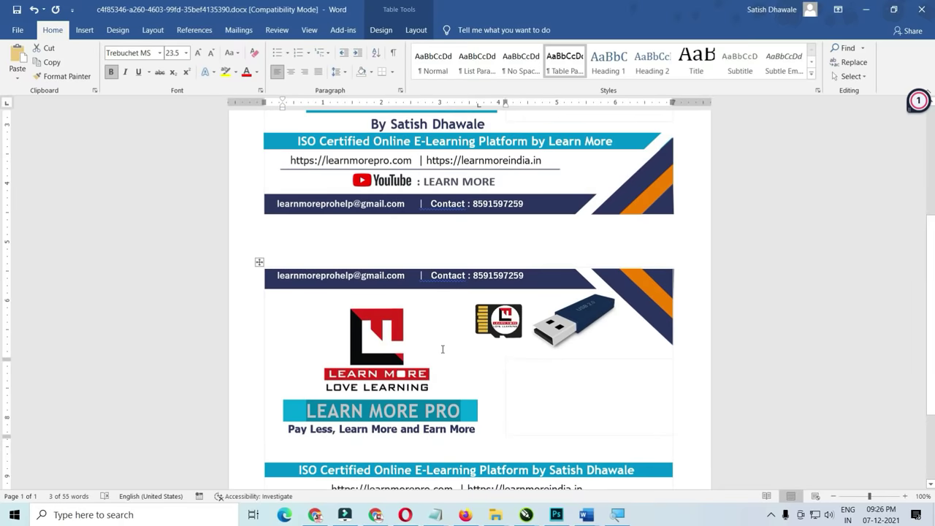
{"action": "scroll", "coordinate": [442, 349], "scroll_direction": "up", "scroll_amount": 3}
{"action": "scroll", "coordinate": [443, 348], "scroll_direction": "up", "scroll_amount": 2}
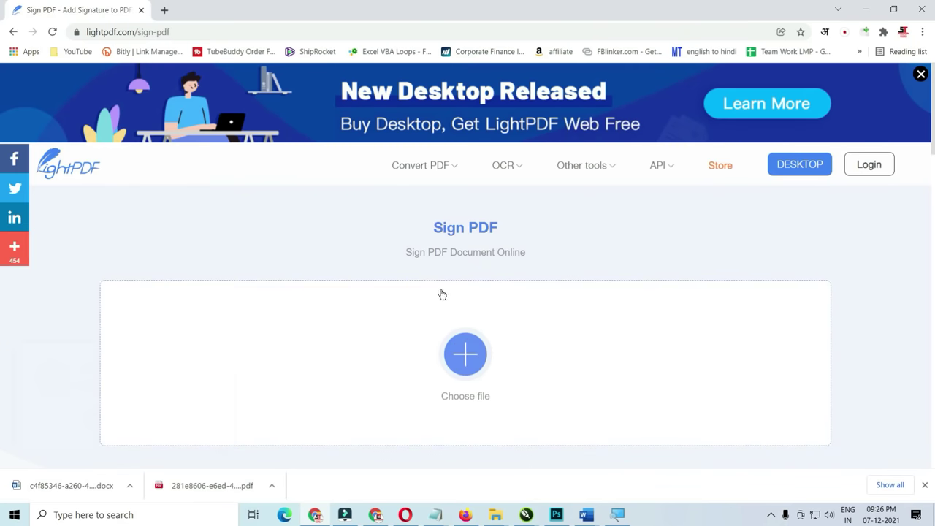
Upload 2 - Pendrive design.pdf into the Sign PDF editor
{"action": "left_click", "coordinate": [466, 362]}
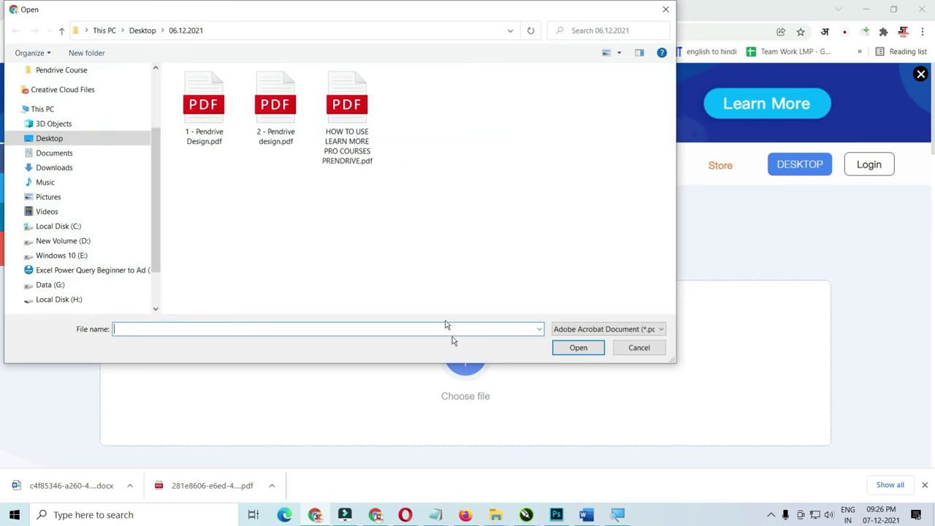
{"action": "left_click", "coordinate": [274, 109]}
{"action": "left_click", "coordinate": [578, 347]}
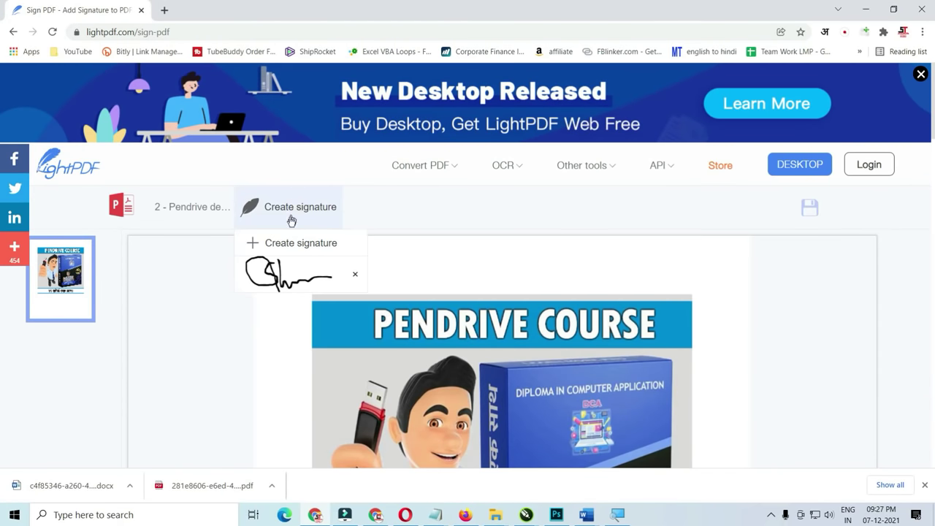
Draw a freehand signature, place and resize it on the page, then delete it
{"action": "left_click", "coordinate": [286, 244]}
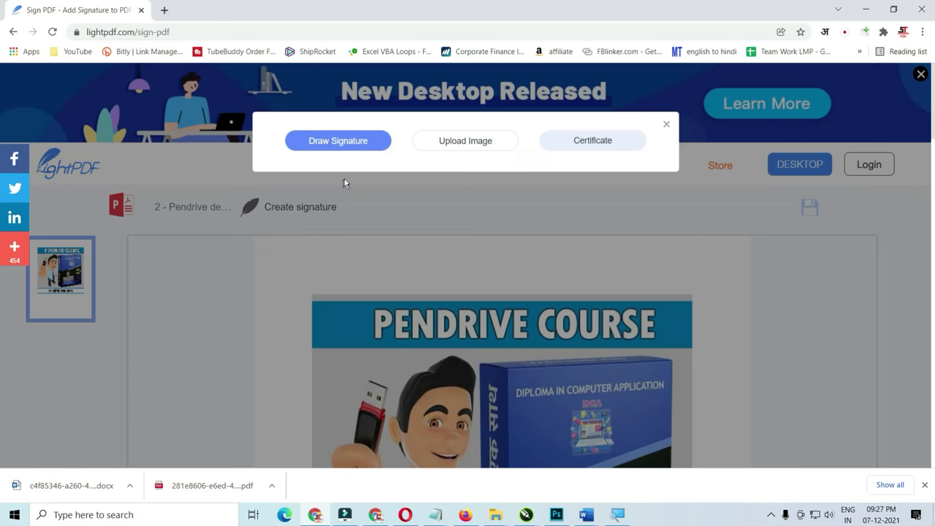
{"action": "left_click", "coordinate": [348, 146]}
{"action": "mouse_move", "coordinate": [378, 220]}
{"action": "left_mouse_down"}
{"action": "mouse_move", "coordinate": [323, 242]}
{"action": "mouse_move", "coordinate": [399, 301]}
{"action": "mouse_move", "coordinate": [441, 251]}
{"action": "mouse_move", "coordinate": [510, 251]}
{"action": "mouse_move", "coordinate": [602, 227]}
{"action": "left_mouse_up"}
{"action": "left_click", "coordinate": [556, 329]}
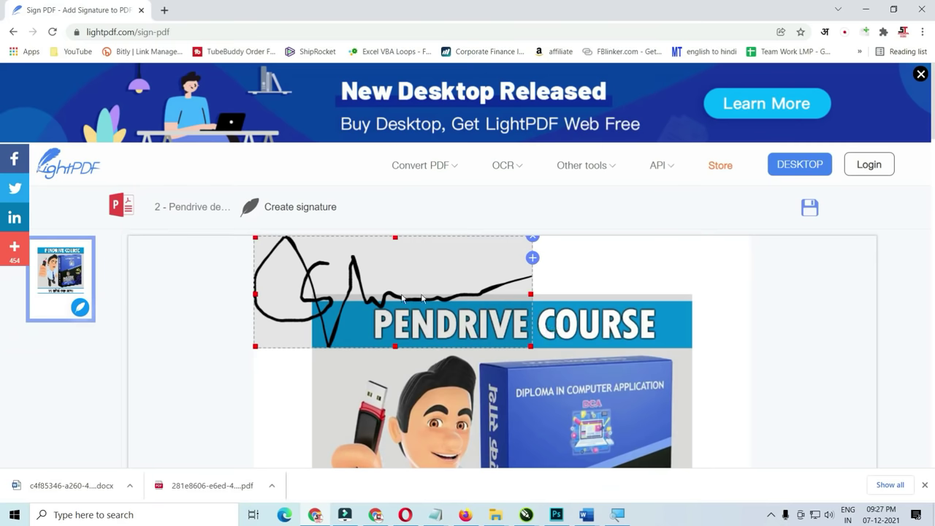
{"action": "scroll", "coordinate": [381, 258], "scroll_direction": "down", "scroll_amount": 2}
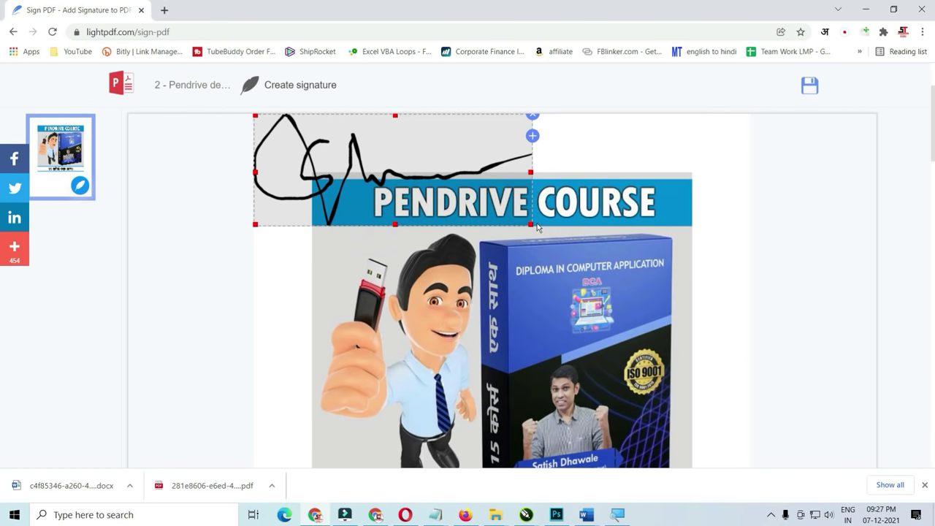
{"action": "mouse_move", "coordinate": [531, 225]}
{"action": "left_mouse_down"}
{"action": "mouse_move", "coordinate": [355, 155]}
{"action": "mouse_move", "coordinate": [677, 156]}
{"action": "left_mouse_up"}
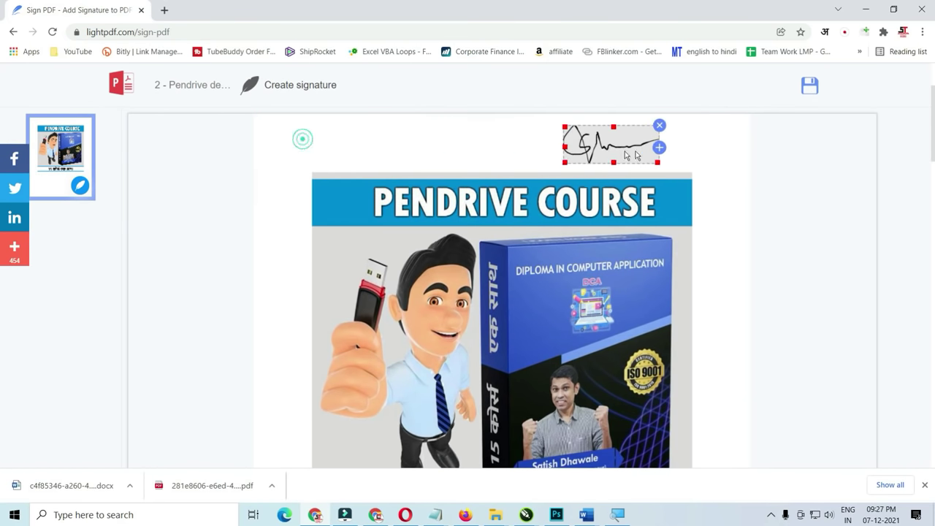
{"action": "left_click", "coordinate": [723, 127]}
{"action": "mouse_move", "coordinate": [290, 85]}
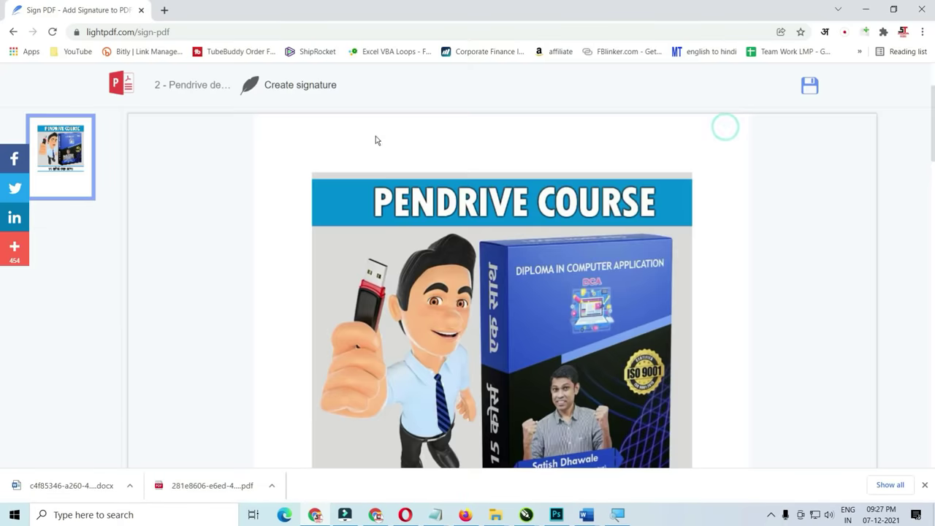
{"action": "scroll", "coordinate": [376, 139], "scroll_direction": "up", "scroll_amount": 2}
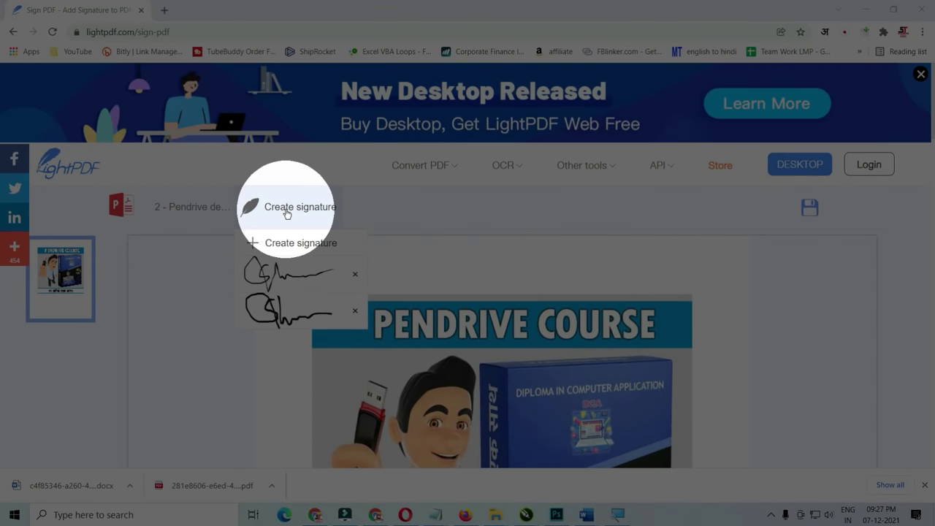
Dismiss the signature options, go back to the tools page and open Edit PDF
{"action": "left_click", "coordinate": [287, 242]}
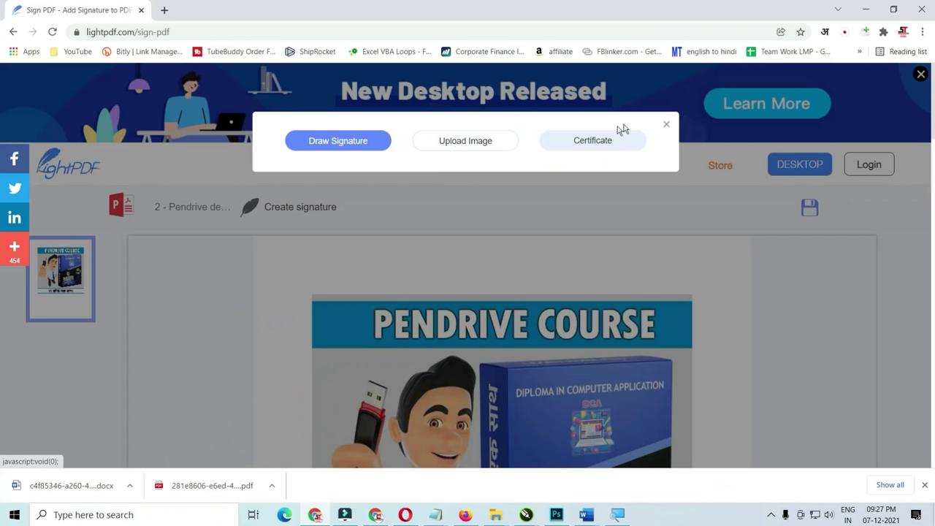
{"action": "left_click", "coordinate": [666, 128]}
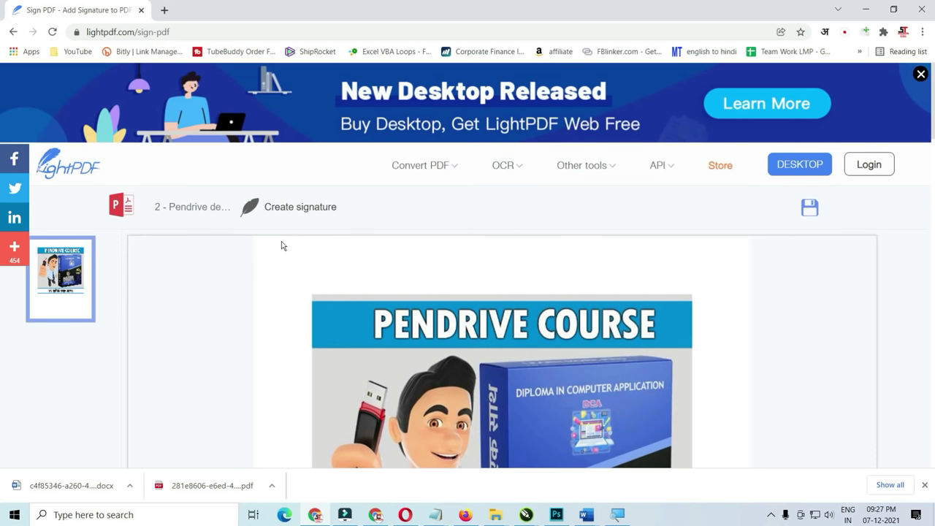
{"action": "key", "text": "alt+Left"}
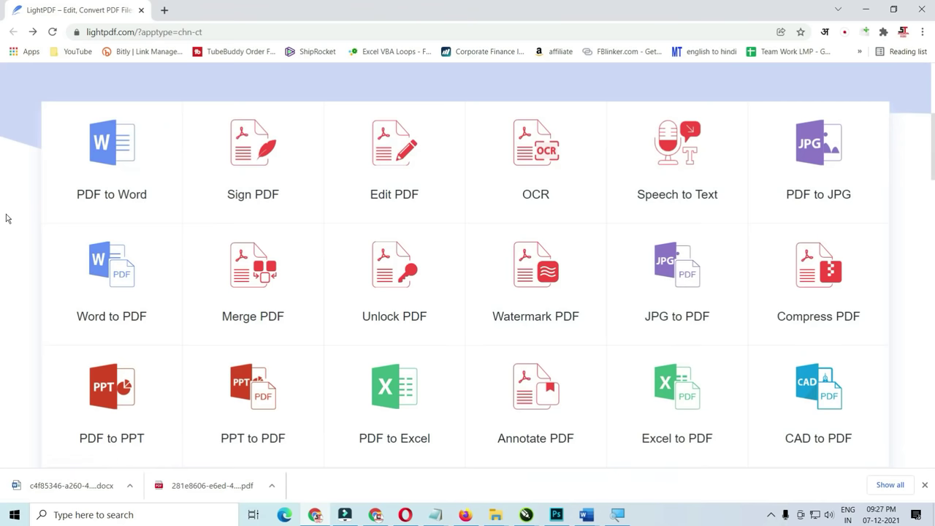
{"action": "left_click", "coordinate": [383, 165]}
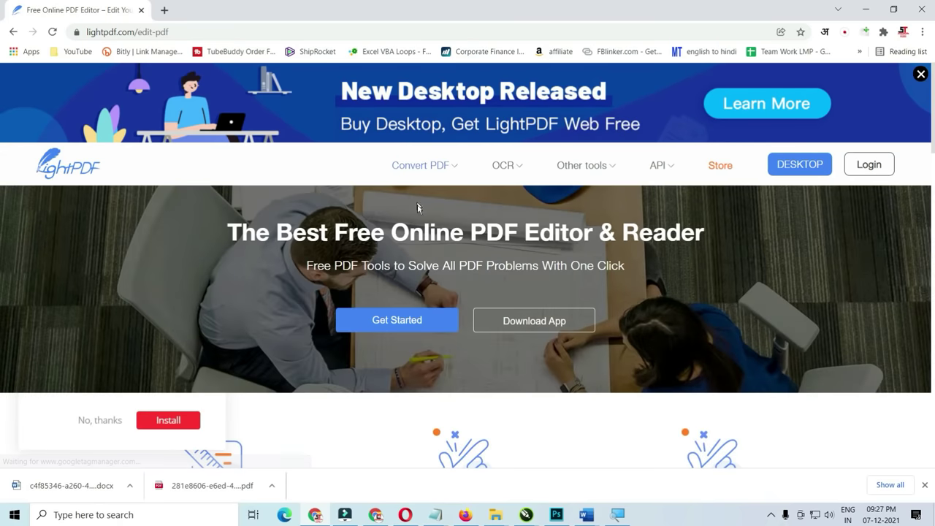
Scroll down to Other Practical Tools and open the Merge PDF tile
{"action": "scroll", "coordinate": [414, 285], "scroll_direction": "down", "scroll_amount": 2}
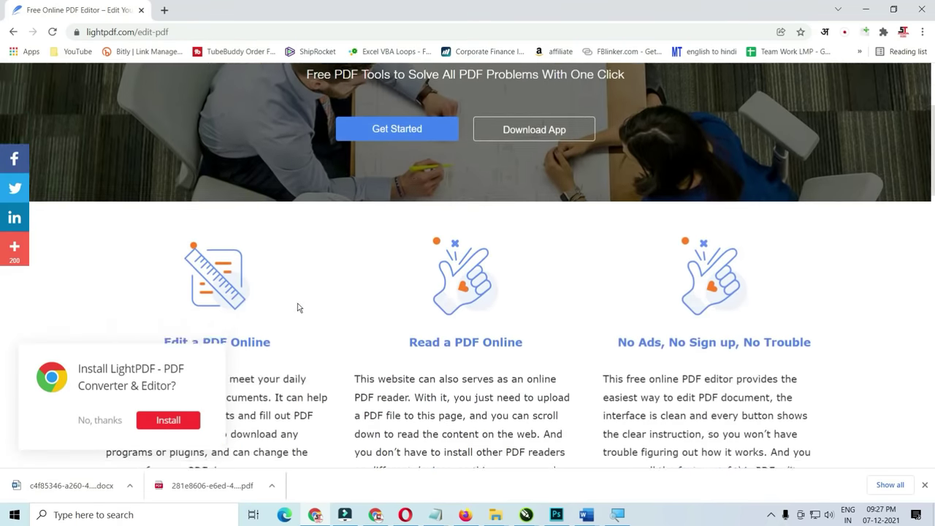
{"action": "scroll", "coordinate": [298, 307], "scroll_direction": "down", "scroll_amount": 2}
{"action": "scroll", "coordinate": [273, 368], "scroll_direction": "down", "scroll_amount": 2}
{"action": "scroll", "coordinate": [346, 334], "scroll_direction": "down", "scroll_amount": 3}
{"action": "scroll", "coordinate": [348, 334], "scroll_direction": "down", "scroll_amount": 2}
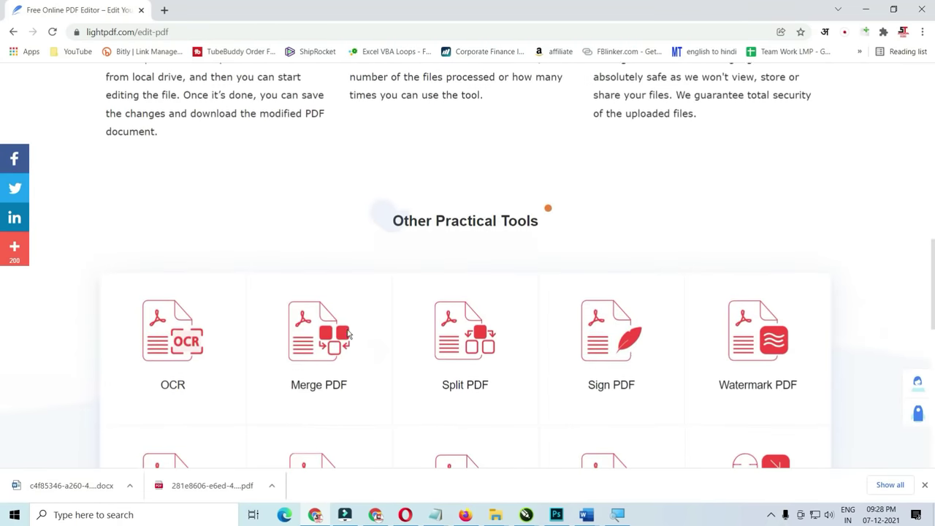
{"action": "scroll", "coordinate": [348, 333], "scroll_direction": "down", "scroll_amount": 2}
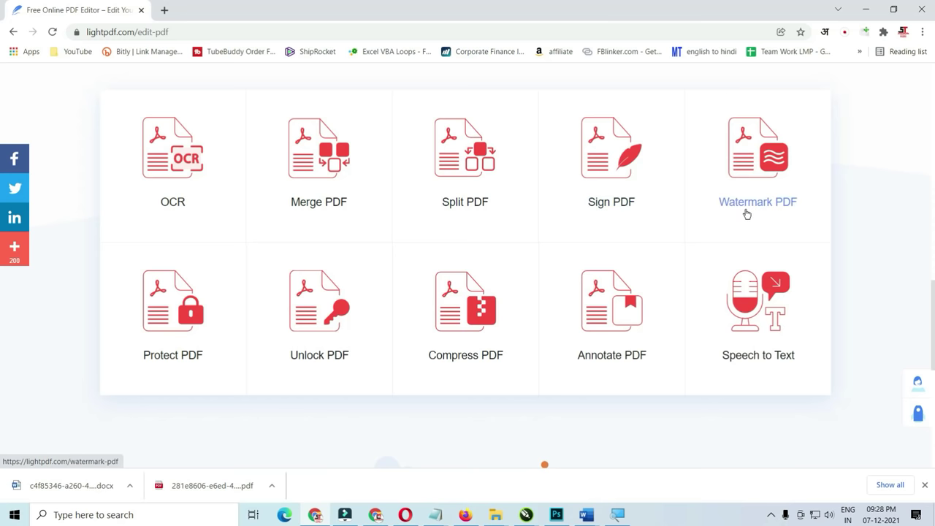
{"action": "left_click", "coordinate": [328, 207]}
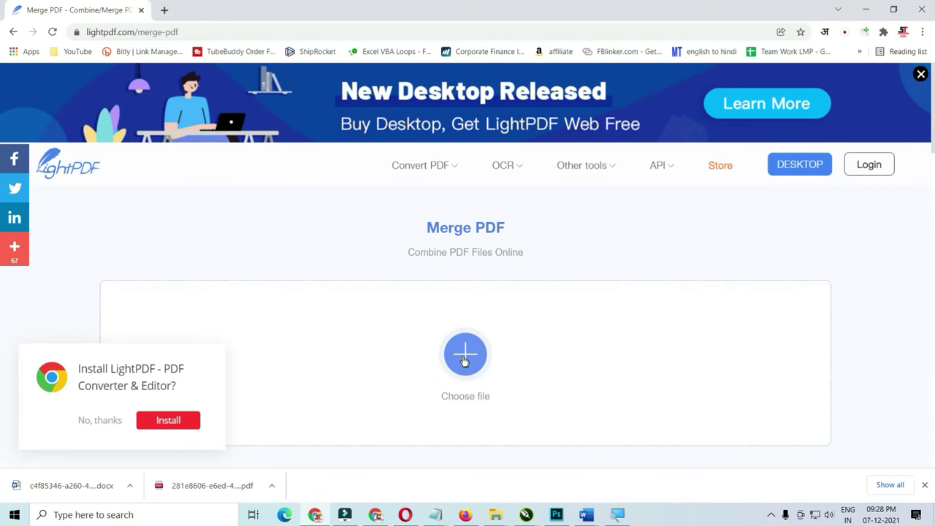
Upload both Pendrive PDFs, merge them into one two-page file and open it
{"action": "left_click", "coordinate": [464, 361]}
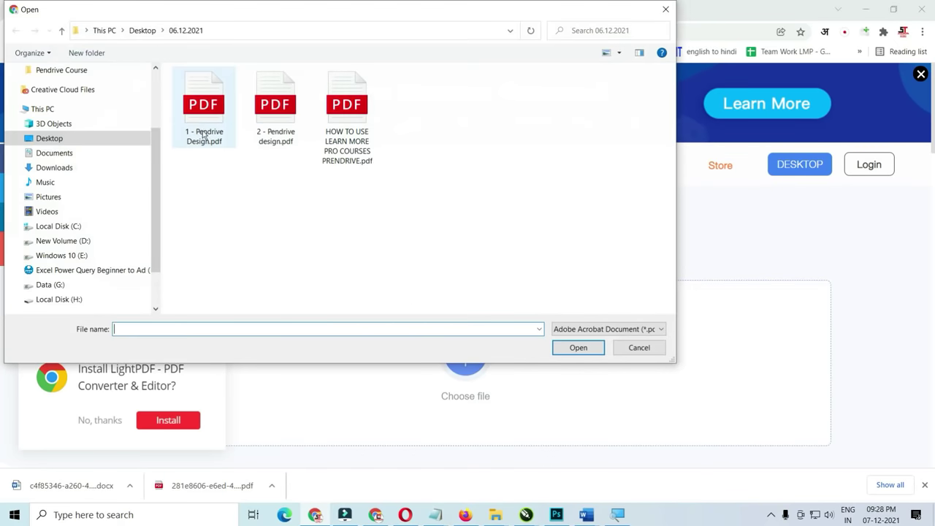
{"action": "left_click", "coordinate": [193, 114]}
{"action": "left_click", "coordinate": [252, 117], "text": "ctrl"}
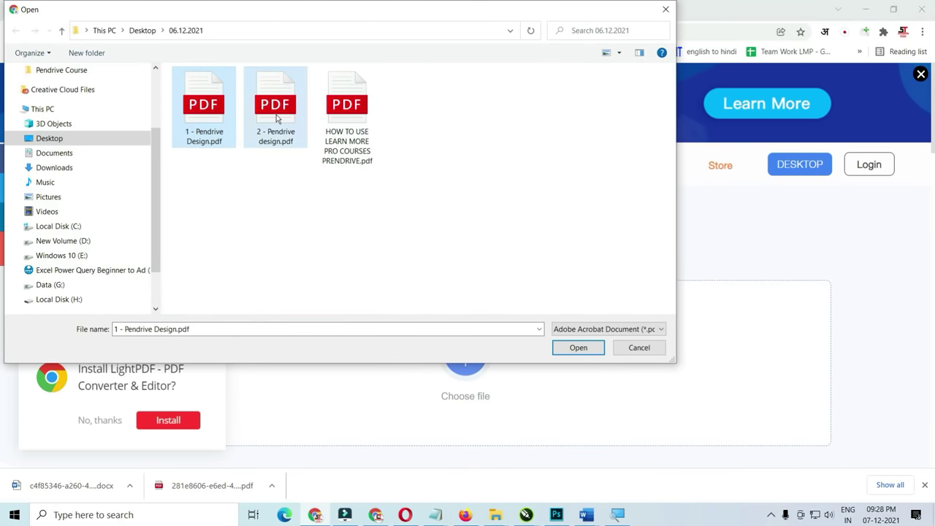
{"action": "left_click", "coordinate": [578, 349]}
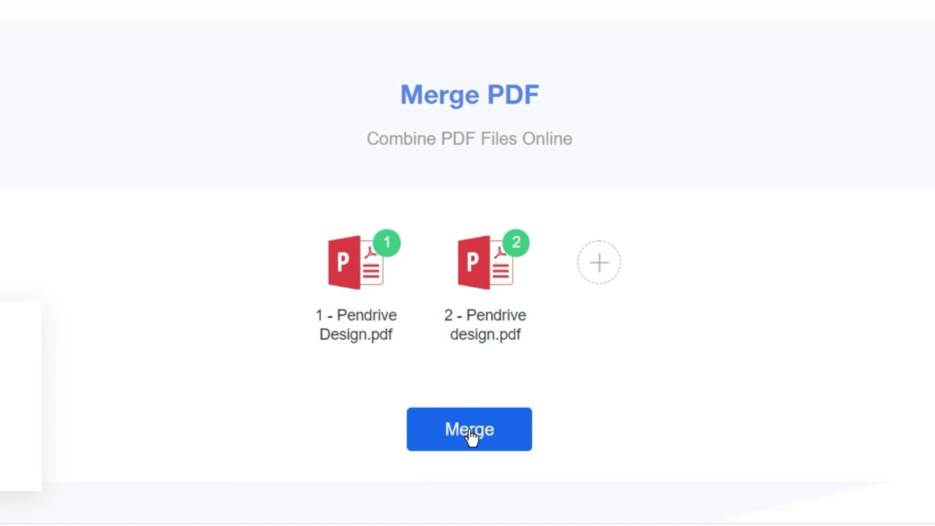
{"action": "left_click", "coordinate": [470, 433]}
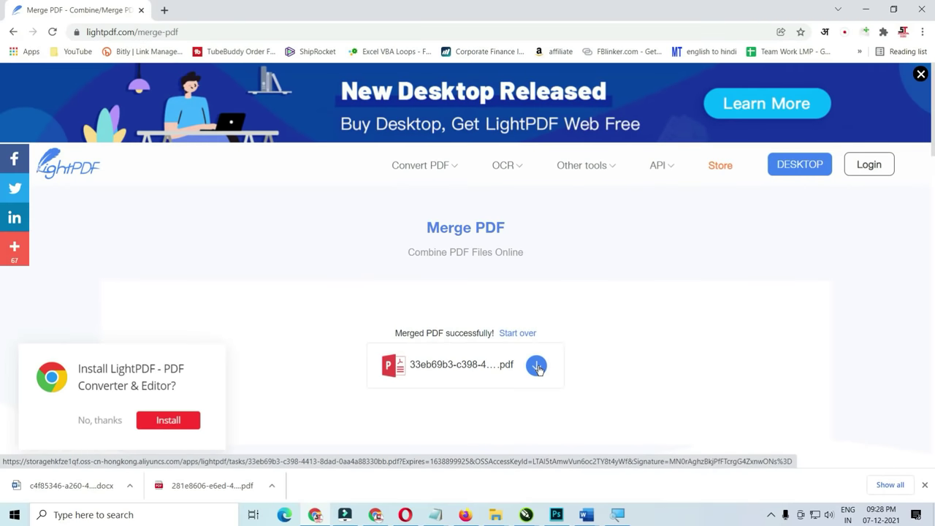
{"action": "left_click", "coordinate": [537, 367]}
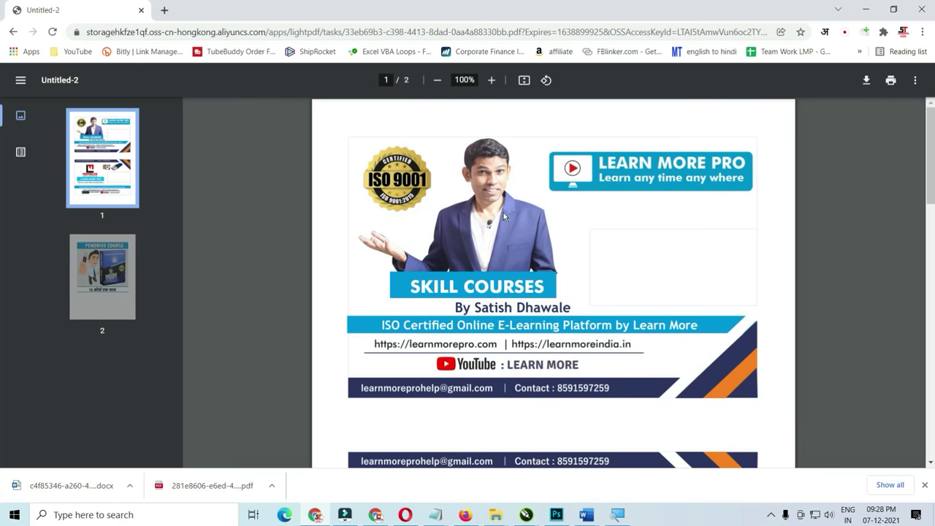
Scroll through pages 1 and 2 of the merged Untitled-2 PDF
{"action": "scroll", "coordinate": [456, 188], "scroll_direction": "down", "scroll_amount": 4}
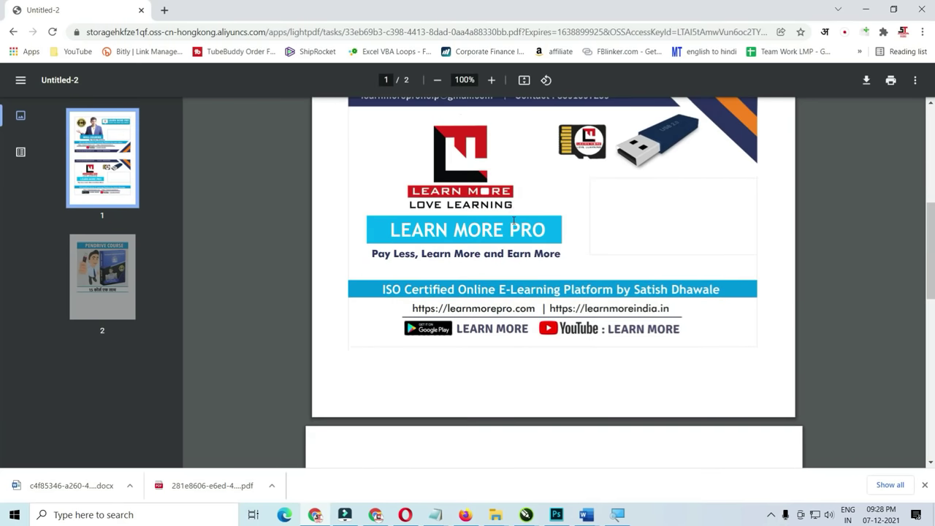
{"action": "scroll", "coordinate": [513, 221], "scroll_direction": "up", "scroll_amount": 5}
{"action": "scroll", "coordinate": [515, 224], "scroll_direction": "down", "scroll_amount": 7}
{"action": "scroll", "coordinate": [515, 227], "scroll_direction": "down", "scroll_amount": 3}
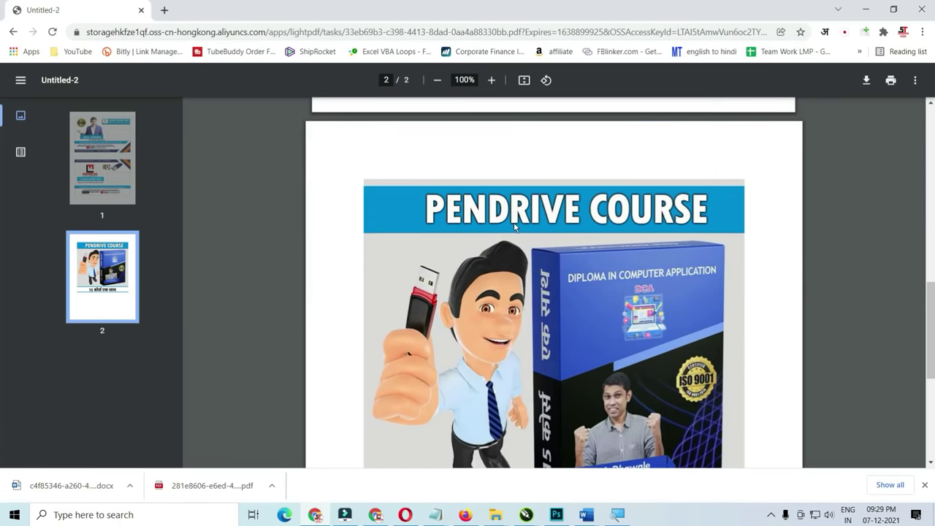
{"action": "scroll", "coordinate": [515, 227], "scroll_direction": "down", "scroll_amount": 2}
{"action": "scroll", "coordinate": [514, 227], "scroll_direction": "down", "scroll_amount": 1}
{"action": "scroll", "coordinate": [514, 227], "scroll_direction": "up", "scroll_amount": 2}
{"action": "scroll", "coordinate": [514, 228], "scroll_direction": "up", "scroll_amount": 2}
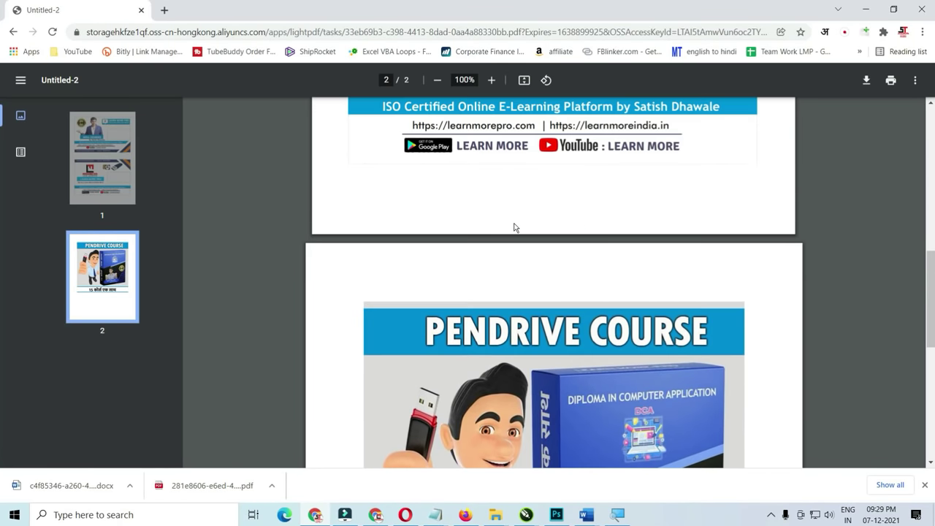
{"action": "scroll", "coordinate": [515, 228], "scroll_direction": "down", "scroll_amount": 1}
Open 1 - Pendrive Design.pdf and 2 - Pendrive design.pdf from 06.12.2021 for comparison
{"action": "key", "text": "alt+Tab"}
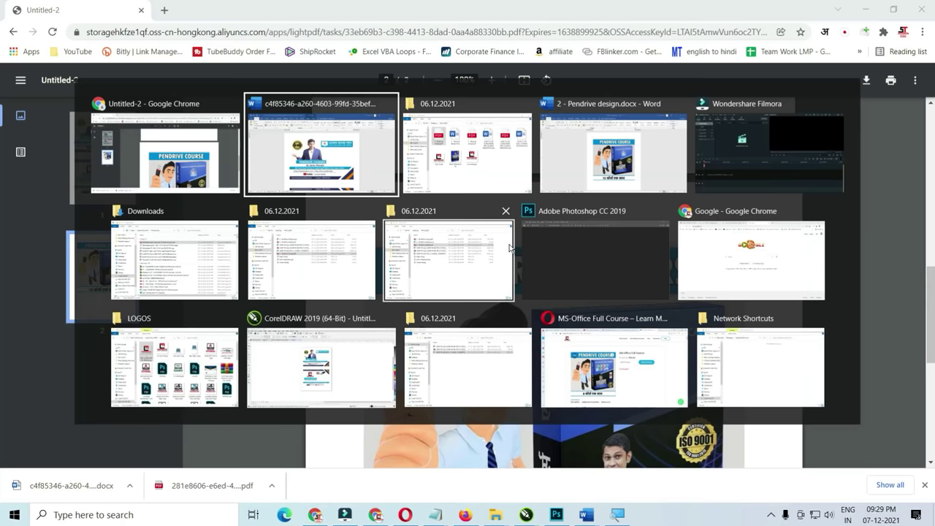
{"action": "double_click", "coordinate": [505, 232]}
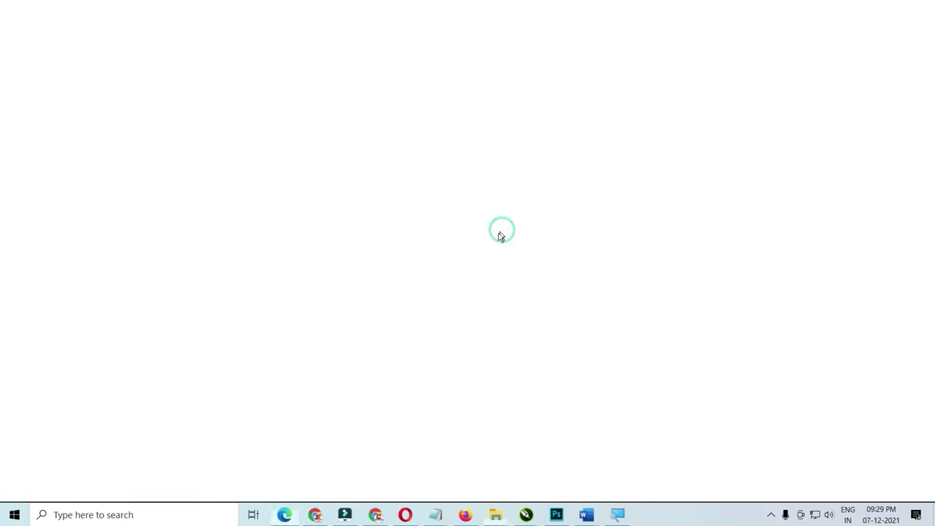
{"action": "scroll", "coordinate": [482, 252], "scroll_direction": "down", "scroll_amount": 5}
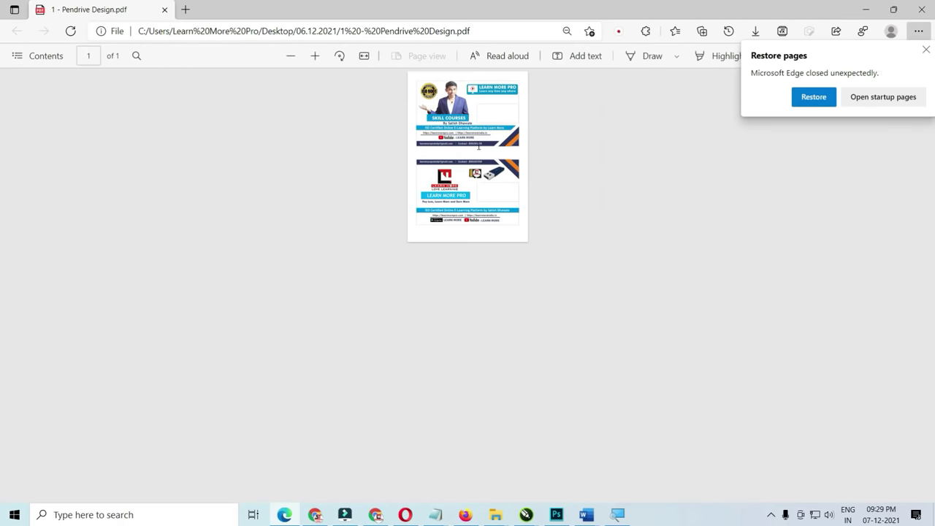
{"action": "key", "text": "alt+Tab"}
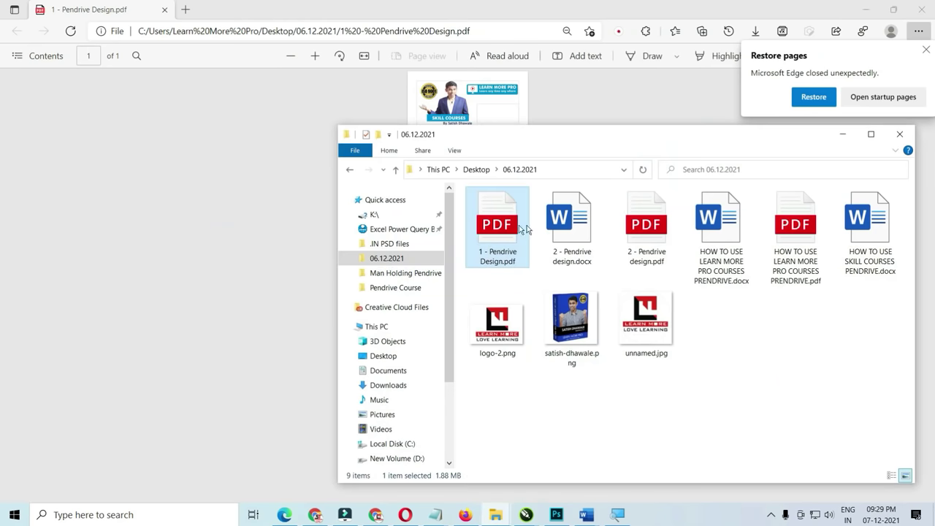
{"action": "left_click", "coordinate": [648, 229]}
{"action": "double_click", "coordinate": [649, 228]}
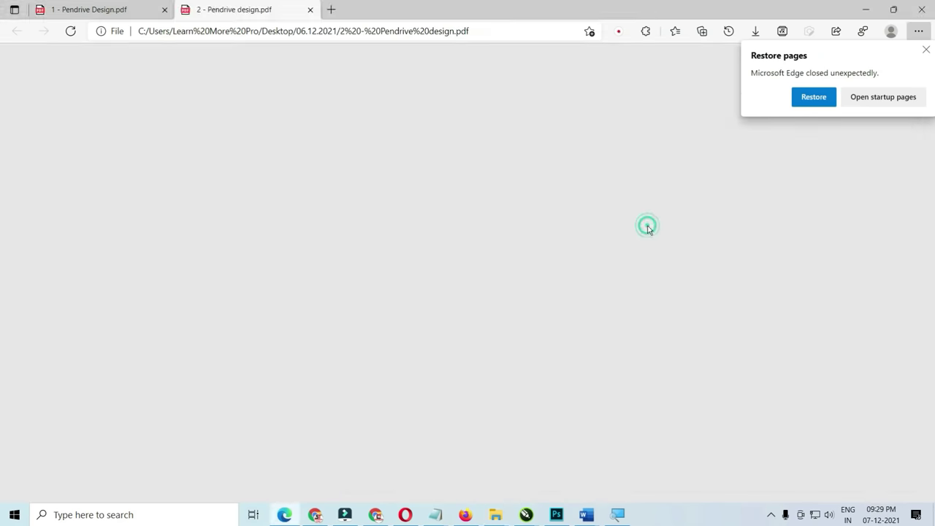
{"action": "scroll", "coordinate": [520, 212], "scroll_direction": "down", "scroll_amount": 3}
{"action": "scroll", "coordinate": [520, 212], "scroll_direction": "up", "scroll_amount": 3}
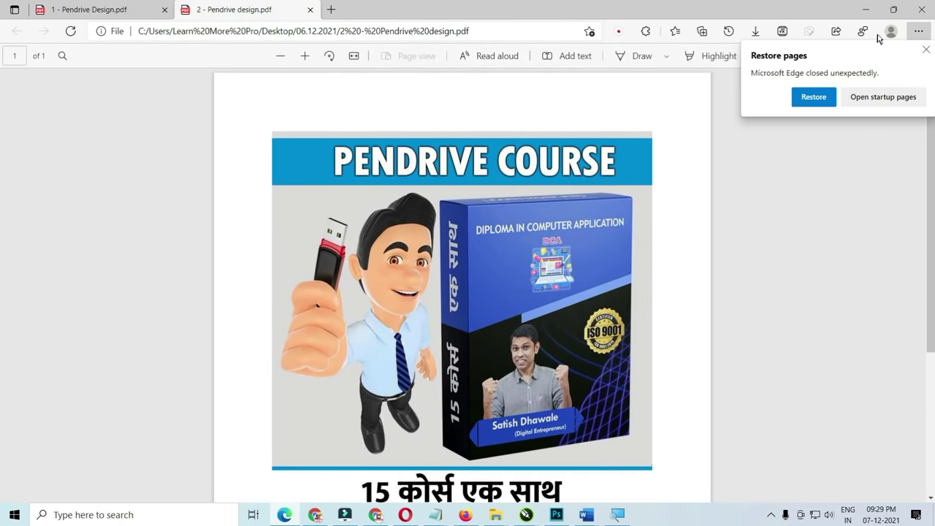
Recheck the merged Untitled-2 PDF, then close it to return to LightPDF
{"action": "key", "text": "alt+Tab"}
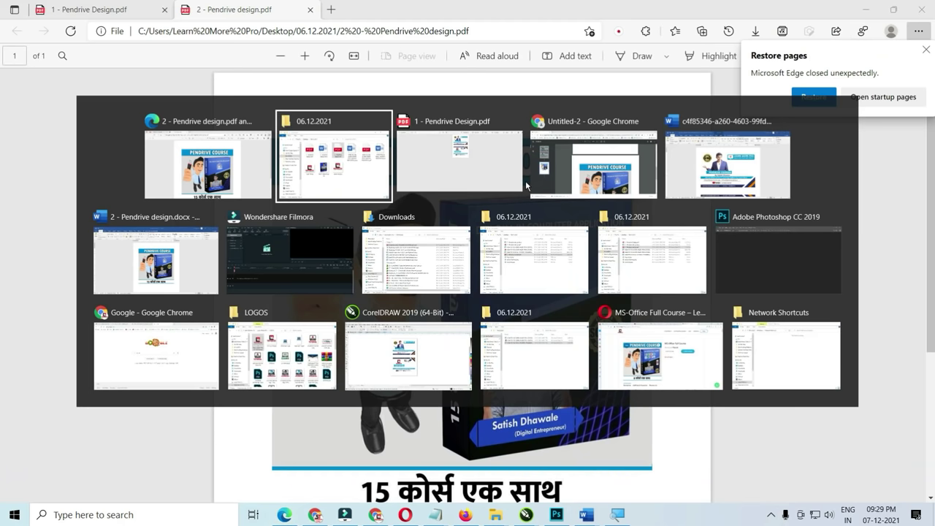
{"action": "left_click", "coordinate": [526, 180]}
{"action": "scroll", "coordinate": [526, 241], "scroll_direction": "up", "scroll_amount": 4}
{"action": "scroll", "coordinate": [527, 241], "scroll_direction": "up", "scroll_amount": 3}
{"action": "scroll", "coordinate": [527, 242], "scroll_direction": "up", "scroll_amount": 2}
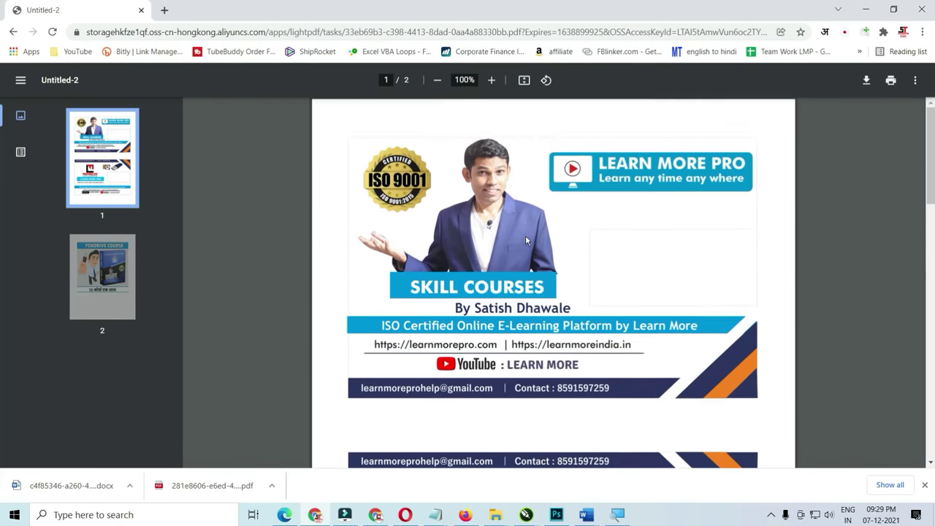
{"action": "scroll", "coordinate": [526, 240], "scroll_direction": "down", "scroll_amount": 8}
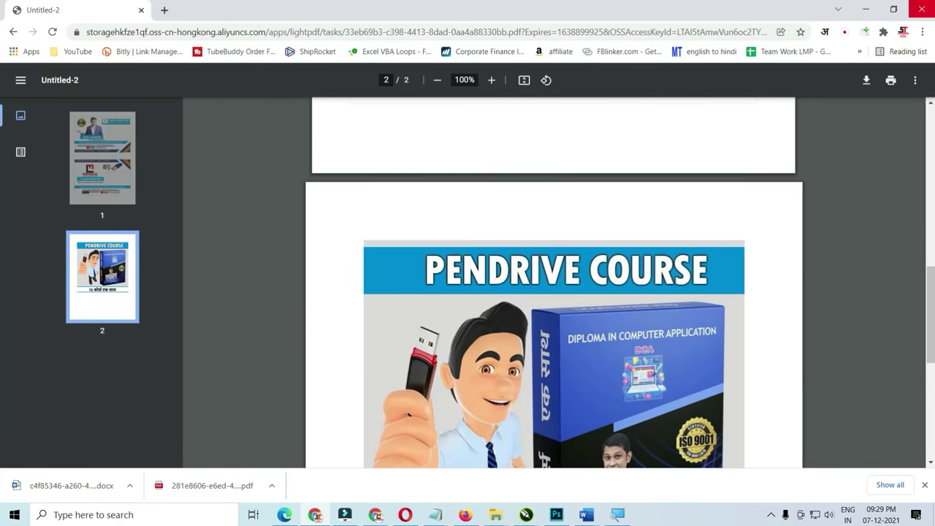
{"action": "left_click", "coordinate": [922, 9]}
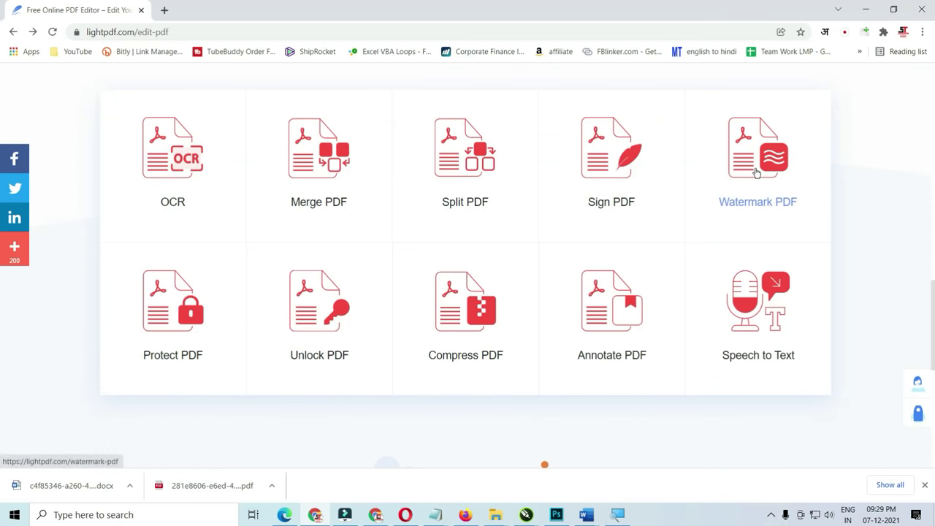
Upload HOW TO USE LEARN MORE PRO COURSES PRENDRIVE.pdf into the Watermark PDF tool
{"action": "left_click", "coordinate": [756, 172]}
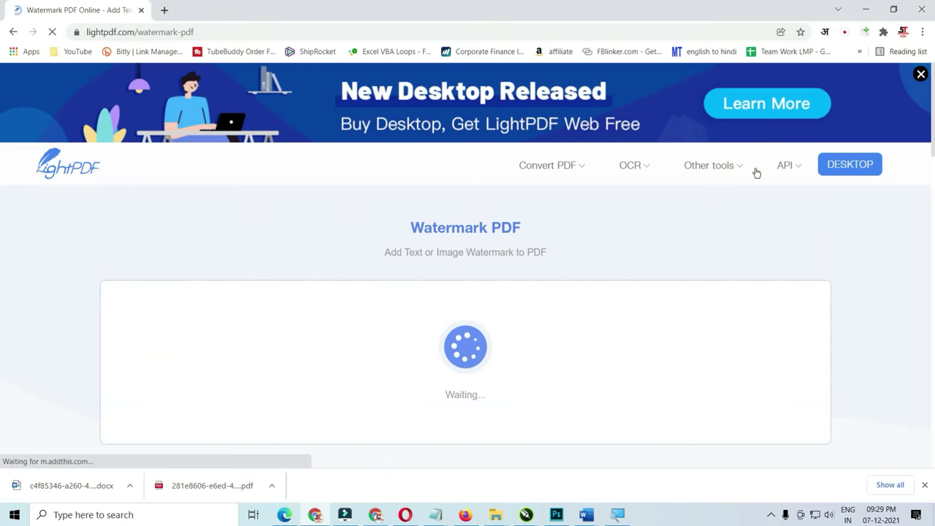
{"action": "left_click", "coordinate": [457, 354]}
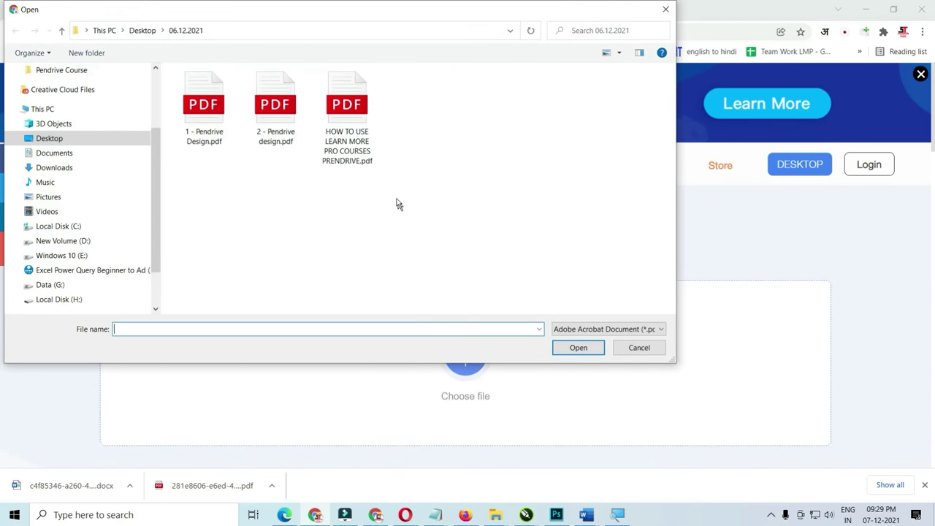
{"action": "left_click", "coordinate": [349, 117]}
{"action": "left_click", "coordinate": [573, 348]}
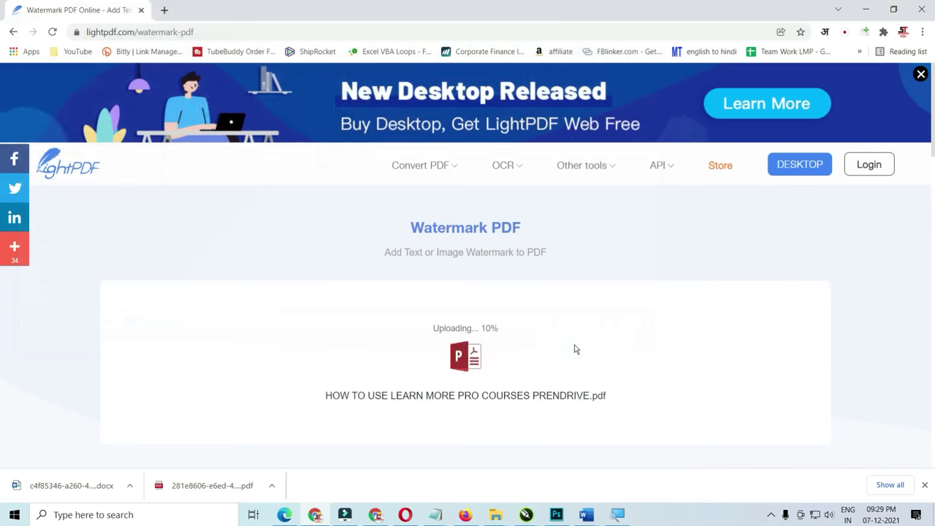
{"action": "scroll", "coordinate": [473, 295], "scroll_direction": "down", "scroll_amount": 2}
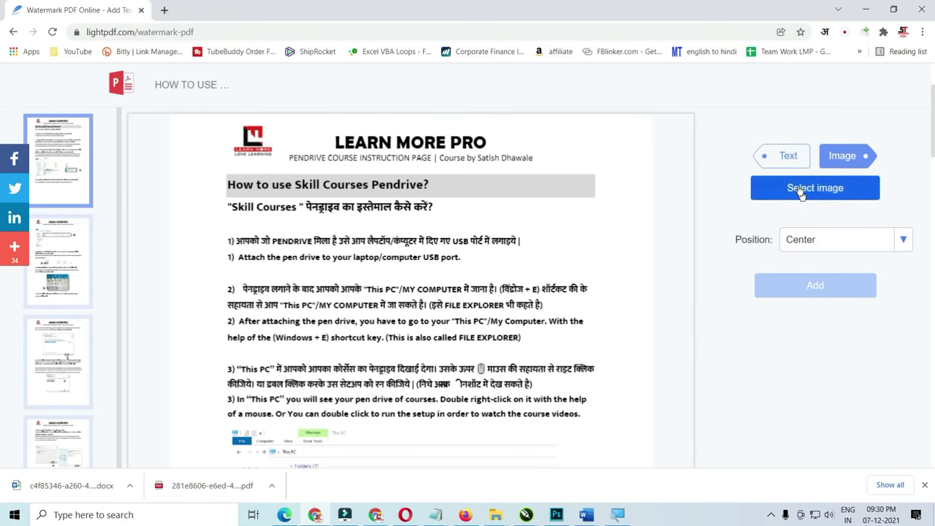
Preview a 'LEARN MORE PRO' text watermark in Franklin Gothic Medium, size 50, then choose Image instead
{"action": "left_click", "coordinate": [787, 160]}
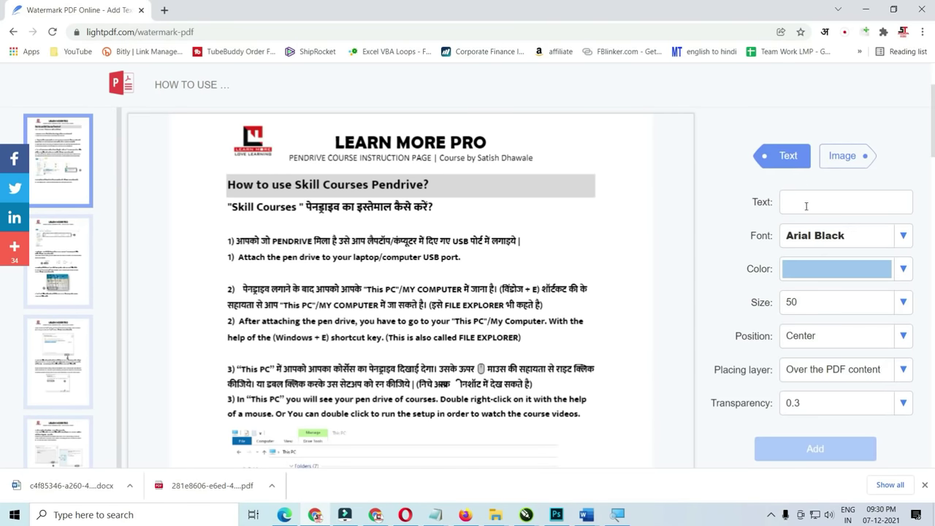
{"action": "type", "text": "LEARN MORE"}
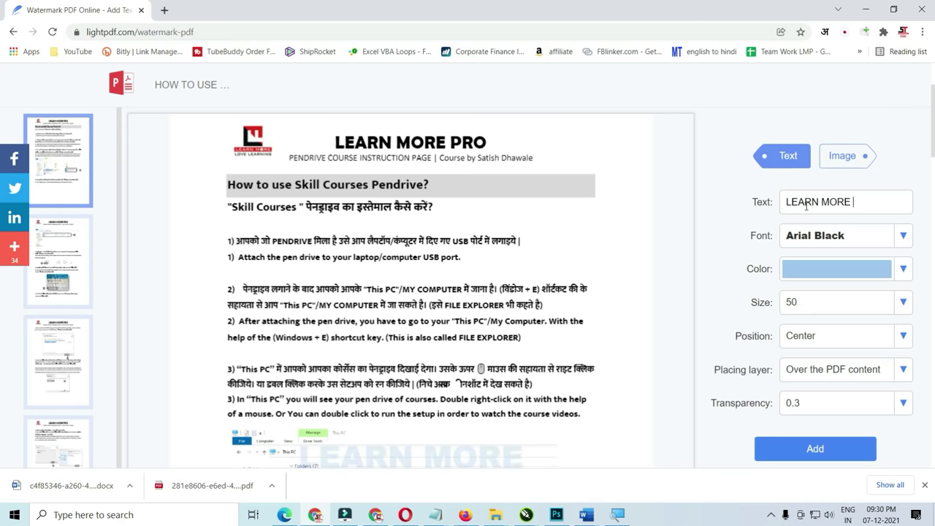
{"action": "type", "text": " PRO"}
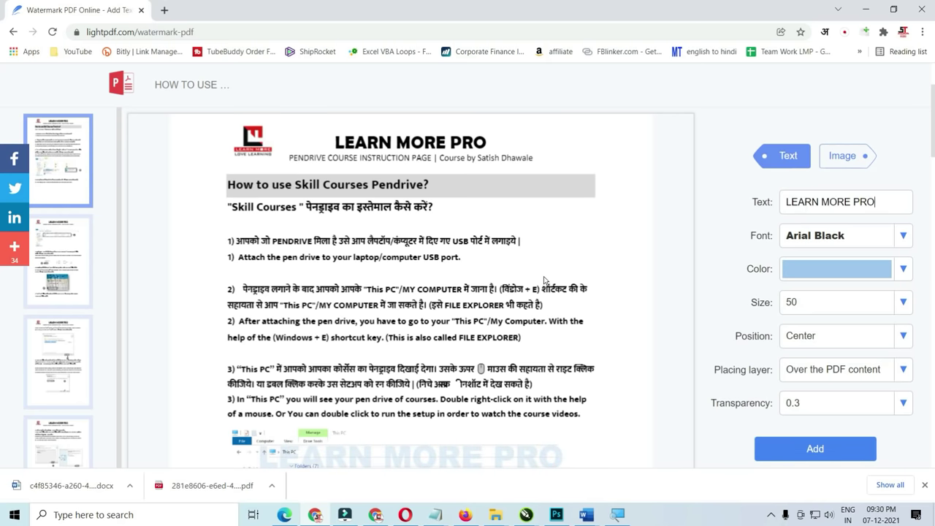
{"action": "scroll", "coordinate": [544, 280], "scroll_direction": "down", "scroll_amount": 2}
{"action": "scroll", "coordinate": [705, 289], "scroll_direction": "up", "scroll_amount": 1}
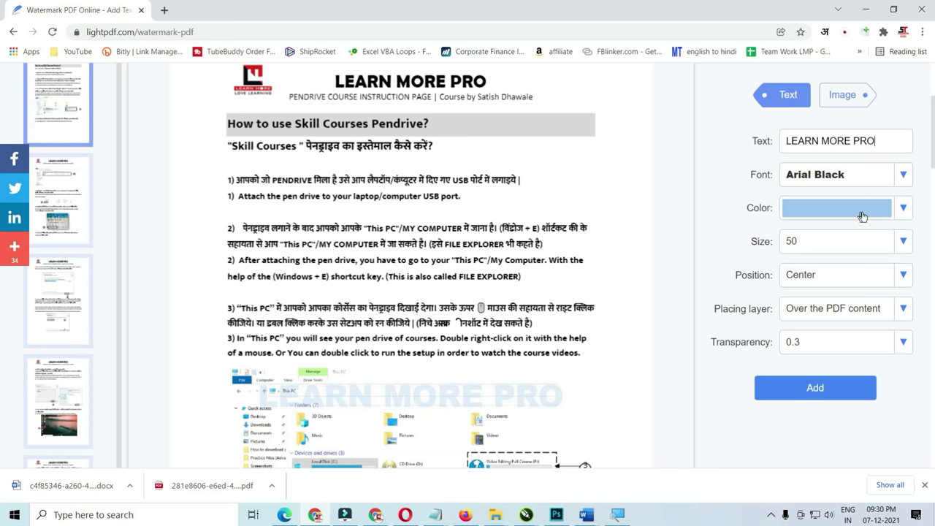
{"action": "left_click", "coordinate": [903, 178]}
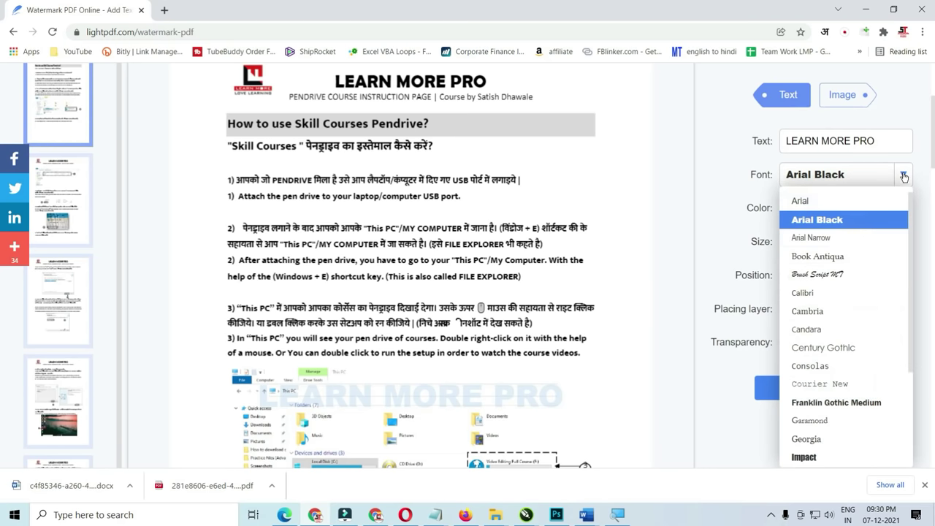
{"action": "left_click", "coordinate": [838, 403]}
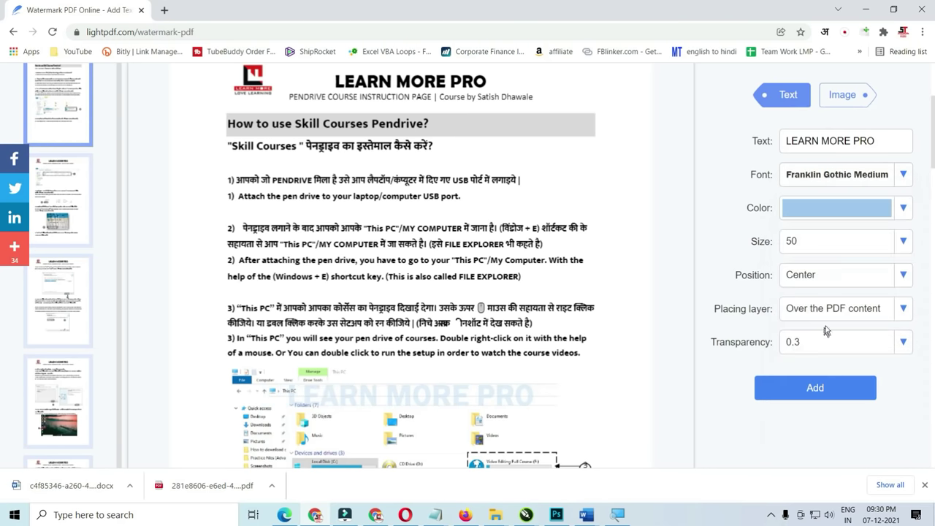
{"action": "left_click", "coordinate": [900, 247]}
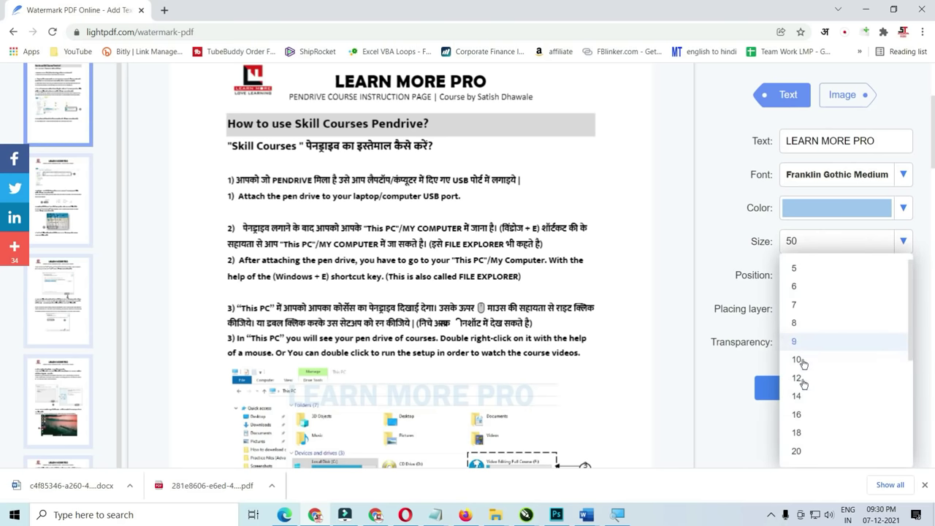
{"action": "left_click", "coordinate": [812, 247]}
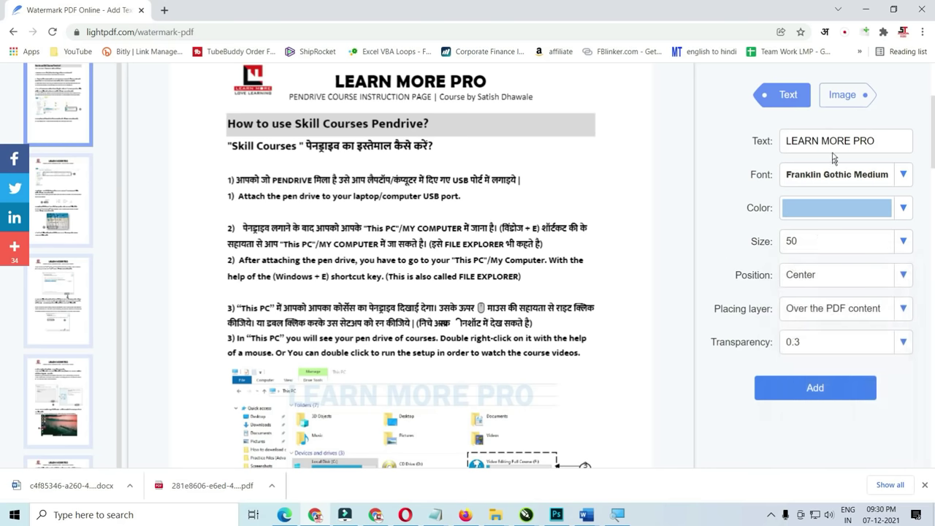
{"action": "left_click", "coordinate": [841, 99]}
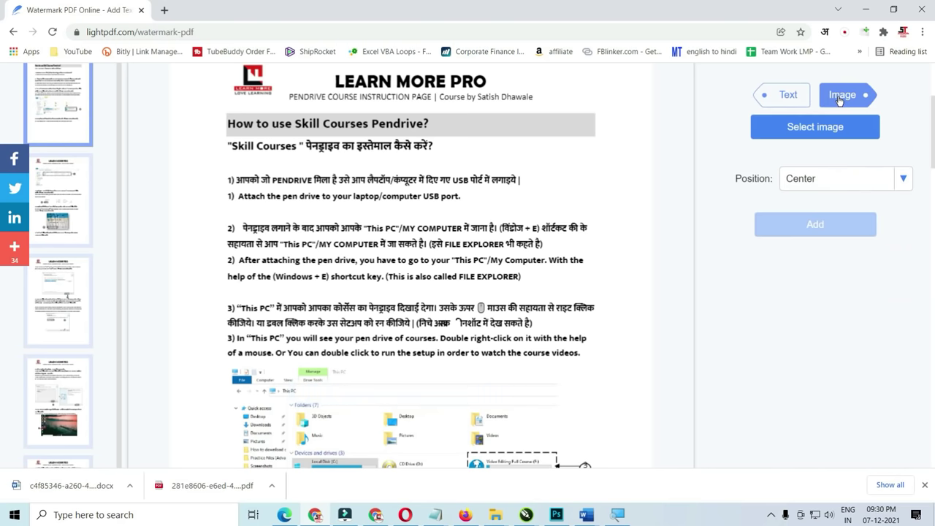
Load logo-2.png as the watermark image
{"action": "left_click", "coordinate": [840, 128]}
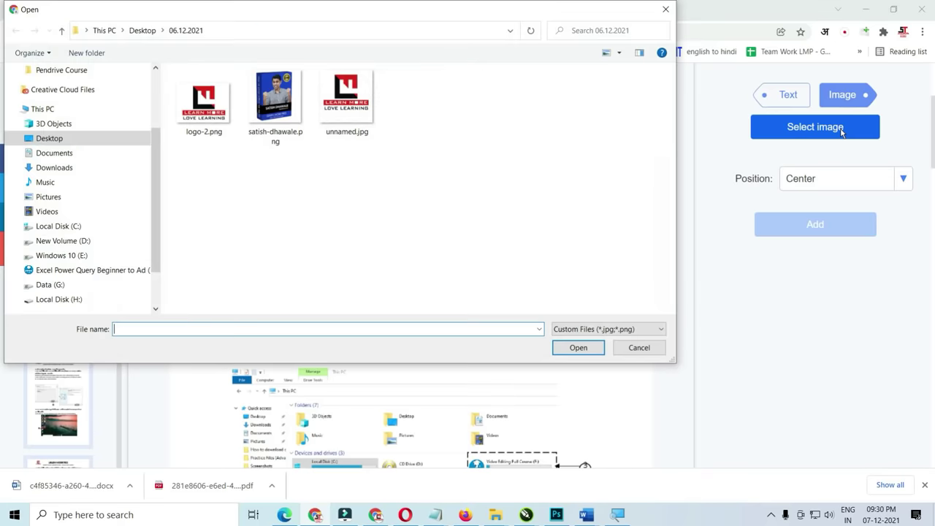
{"action": "left_click", "coordinate": [202, 124]}
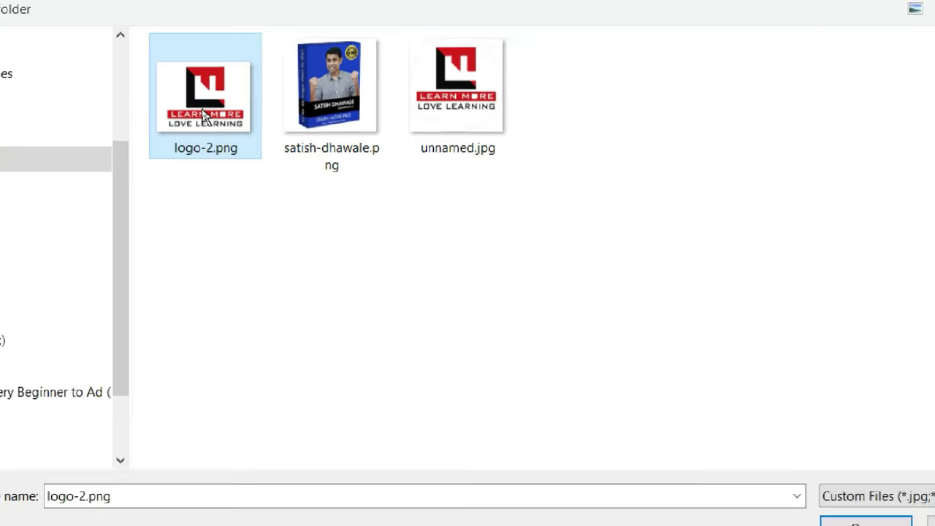
{"action": "left_click", "coordinate": [390, 144]}
{"action": "left_click", "coordinate": [210, 110]}
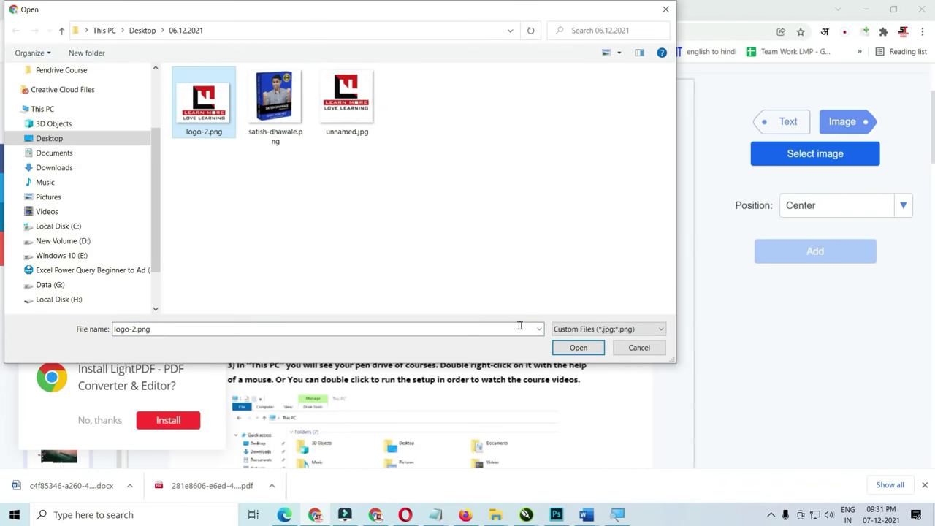
{"action": "left_click", "coordinate": [568, 350]}
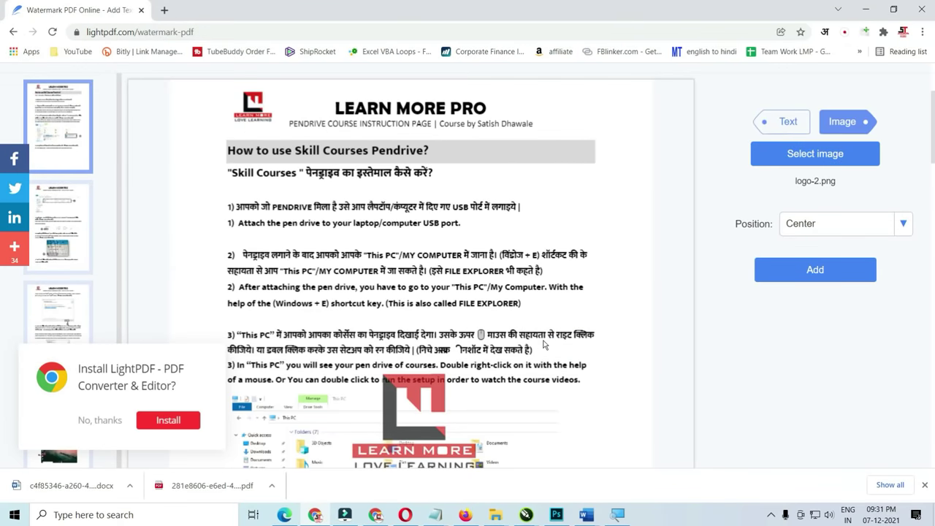
Scroll through the editor to review the centred logo watermark until the download is ready
{"action": "scroll", "coordinate": [544, 344], "scroll_direction": "down", "scroll_amount": 2}
{"action": "scroll", "coordinate": [407, 271], "scroll_direction": "down", "scroll_amount": 2}
{"action": "scroll", "coordinate": [413, 285], "scroll_direction": "down", "scroll_amount": 5}
{"action": "scroll", "coordinate": [417, 302], "scroll_direction": "down", "scroll_amount": 2}
{"action": "scroll", "coordinate": [417, 301], "scroll_direction": "up", "scroll_amount": 6}
{"action": "scroll", "coordinate": [416, 306], "scroll_direction": "up", "scroll_amount": 2}
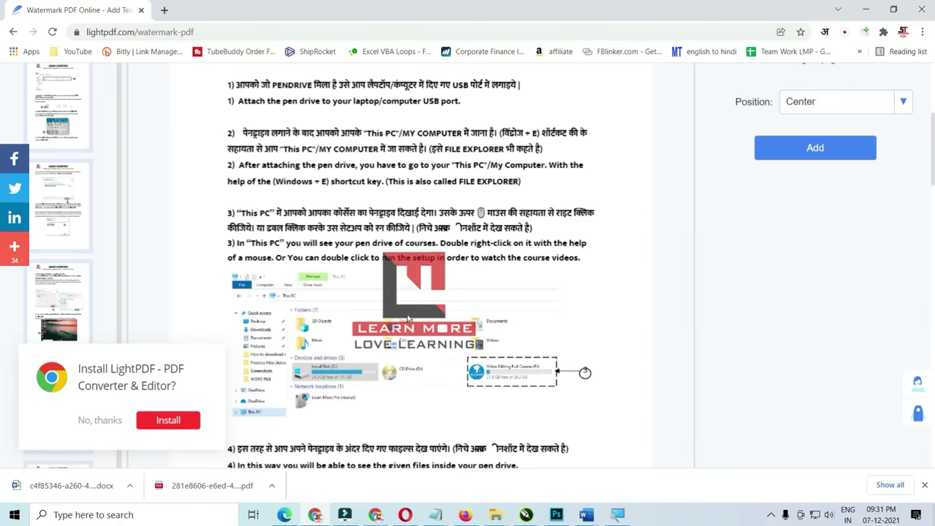
{"action": "scroll", "coordinate": [454, 293], "scroll_direction": "up", "scroll_amount": 2}
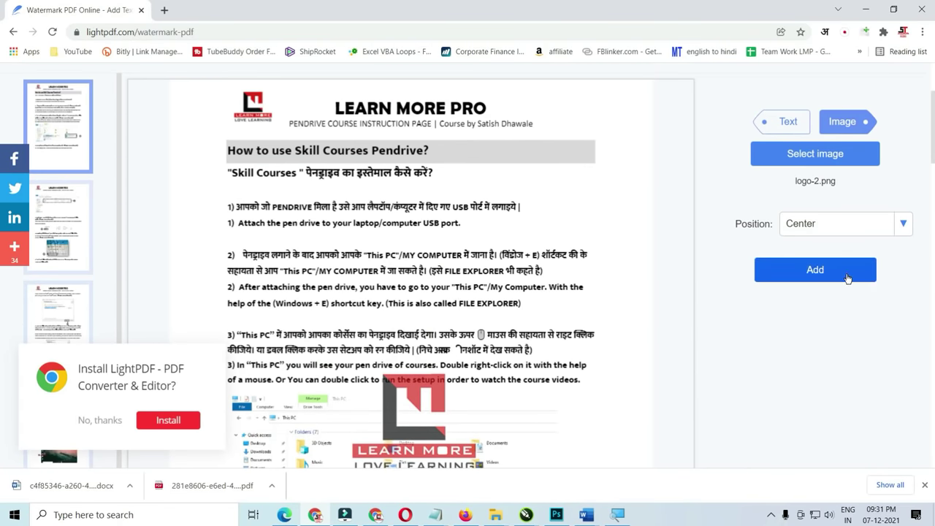
{"action": "scroll", "coordinate": [846, 279], "scroll_direction": "down", "scroll_amount": 5}
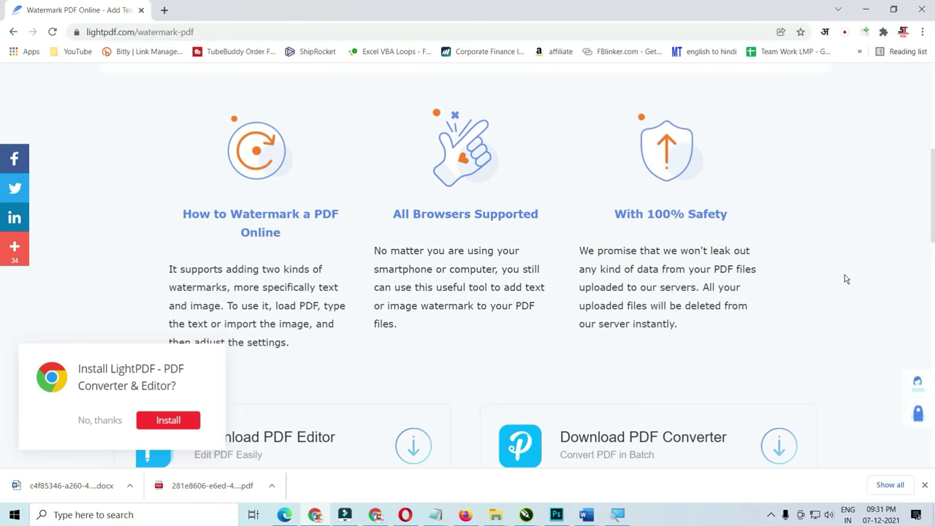
{"action": "scroll", "coordinate": [674, 298], "scroll_direction": "up", "scroll_amount": 2}
{"action": "scroll", "coordinate": [674, 297], "scroll_direction": "up", "scroll_amount": 2}
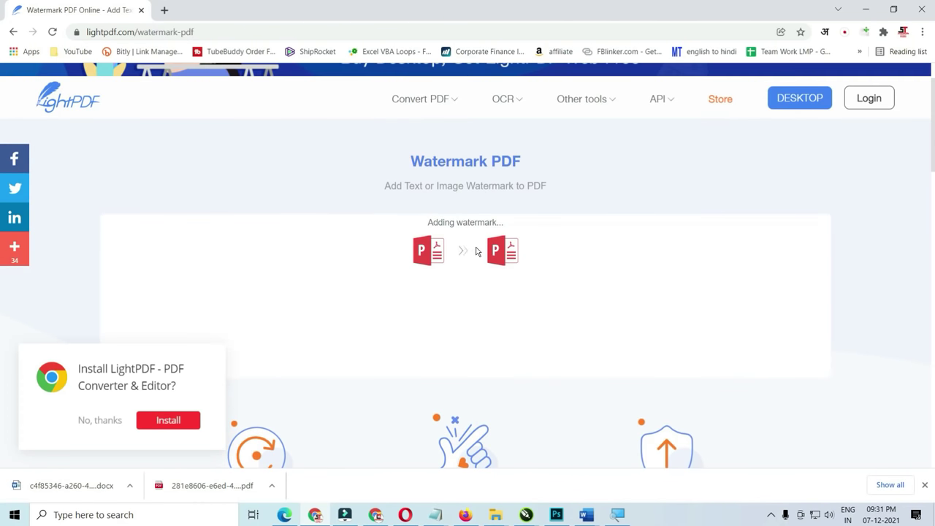
{"action": "scroll", "coordinate": [476, 251], "scroll_direction": "up", "scroll_amount": 1}
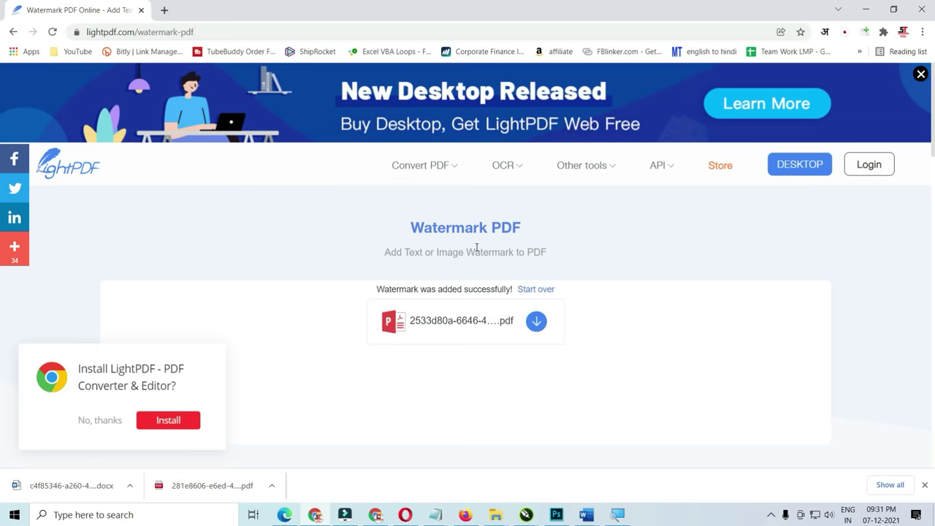
{"action": "left_click", "coordinate": [537, 323]}
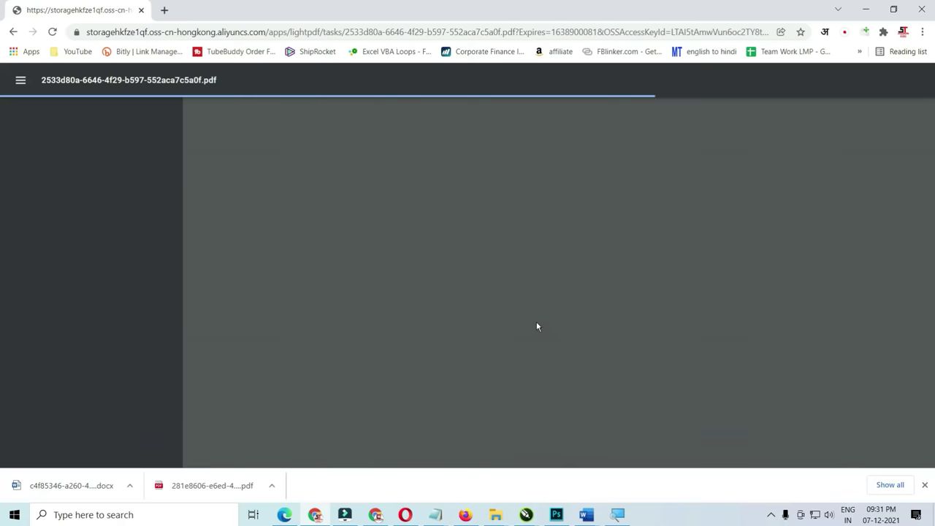
{"action": "scroll", "coordinate": [533, 321], "scroll_direction": "down", "scroll_amount": 3}
{"action": "scroll", "coordinate": [532, 321], "scroll_direction": "down", "scroll_amount": 2}
{"action": "scroll", "coordinate": [569, 320], "scroll_direction": "down", "scroll_amount": 5}
{"action": "scroll", "coordinate": [569, 320], "scroll_direction": "down", "scroll_amount": 2}
{"action": "scroll", "coordinate": [569, 319], "scroll_direction": "down", "scroll_amount": 2}
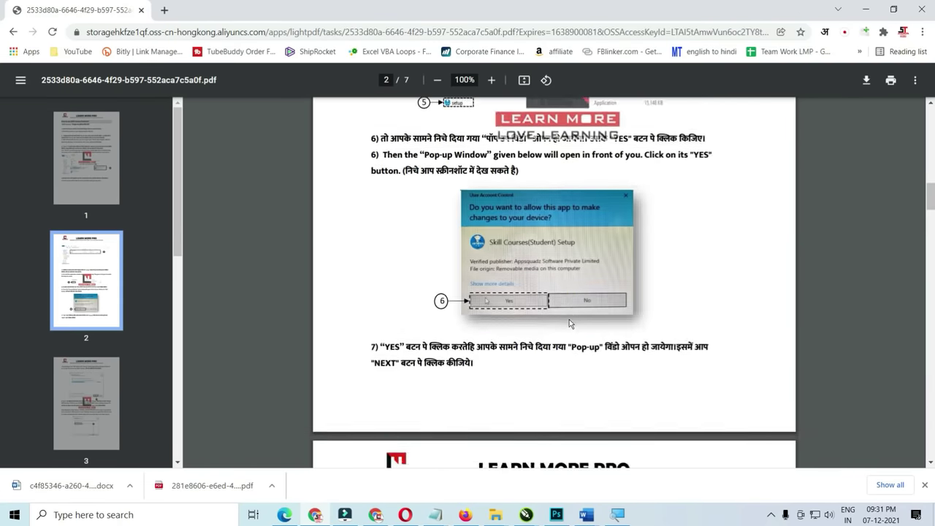
{"action": "scroll", "coordinate": [569, 320], "scroll_direction": "down", "scroll_amount": 5}
{"action": "scroll", "coordinate": [570, 320], "scroll_direction": "down", "scroll_amount": 3}
{"action": "scroll", "coordinate": [569, 319], "scroll_direction": "down", "scroll_amount": 5}
{"action": "scroll", "coordinate": [569, 320], "scroll_direction": "down", "scroll_amount": 4}
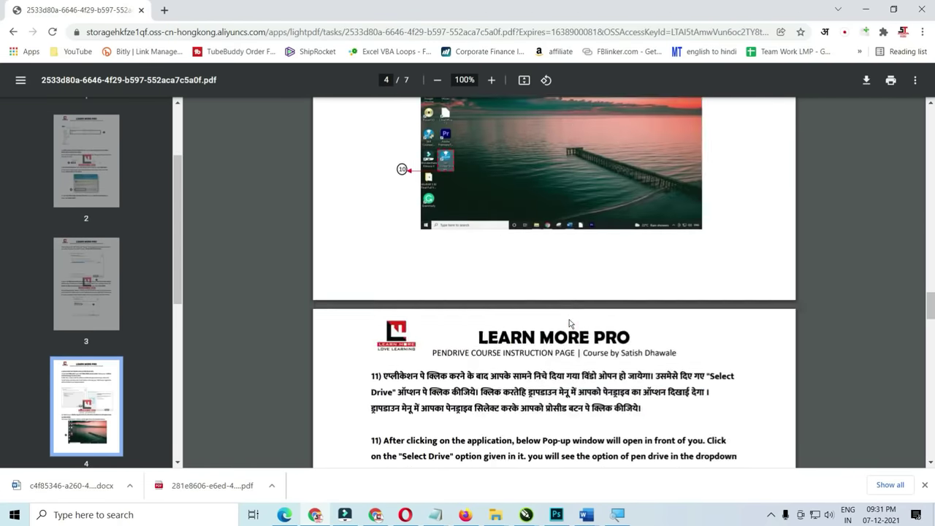
{"action": "scroll", "coordinate": [570, 319], "scroll_direction": "down", "scroll_amount": 5}
{"action": "scroll", "coordinate": [570, 319], "scroll_direction": "down", "scroll_amount": 1}
{"action": "scroll", "coordinate": [569, 319], "scroll_direction": "down", "scroll_amount": 5}
{"action": "scroll", "coordinate": [569, 319], "scroll_direction": "down", "scroll_amount": 4}
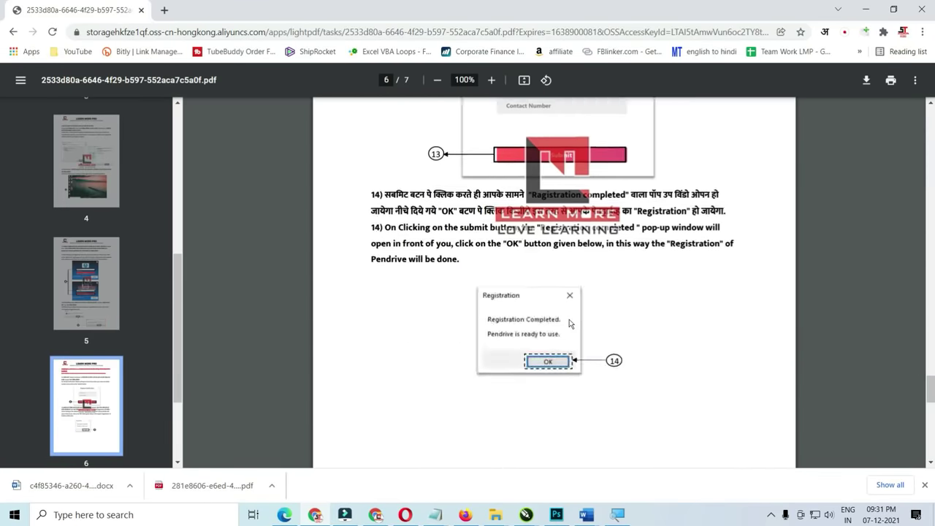
{"action": "scroll", "coordinate": [569, 319], "scroll_direction": "down", "scroll_amount": 5}
{"action": "scroll", "coordinate": [569, 319], "scroll_direction": "down", "scroll_amount": 3}
{"action": "scroll", "coordinate": [569, 319], "scroll_direction": "up", "scroll_amount": 5}
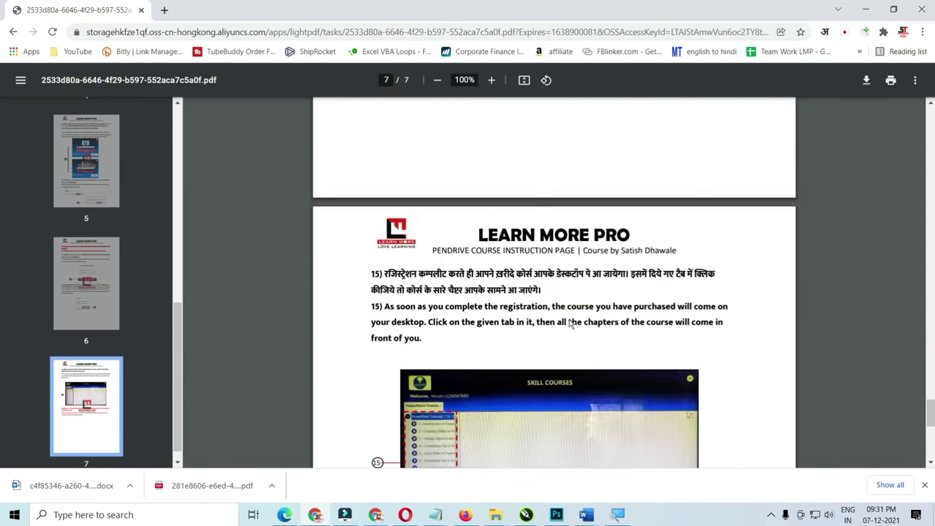
{"action": "scroll", "coordinate": [569, 319], "scroll_direction": "up", "scroll_amount": 5}
{"action": "scroll", "coordinate": [570, 319], "scroll_direction": "up", "scroll_amount": 5}
{"action": "scroll", "coordinate": [570, 319], "scroll_direction": "up", "scroll_amount": 5}
{"action": "scroll", "coordinate": [569, 319], "scroll_direction": "up", "scroll_amount": 5}
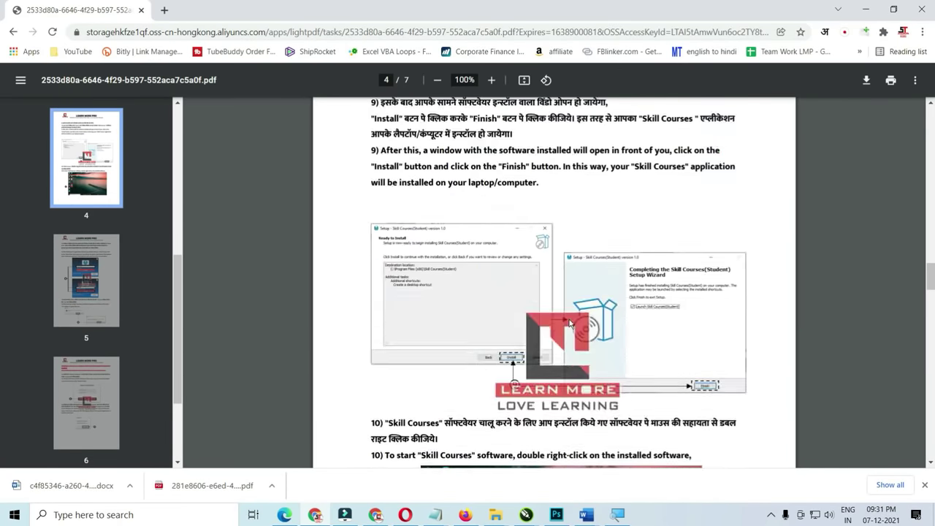
{"action": "scroll", "coordinate": [569, 322], "scroll_direction": "up", "scroll_amount": 3}
{"action": "left_click", "coordinate": [13, 32]}
Open Compress PDF from the tools grid and select HOW TO USE LEARN MORE PRO COURSES PRENDRIVE.pdf
{"action": "left_click", "coordinate": [13, 31]}
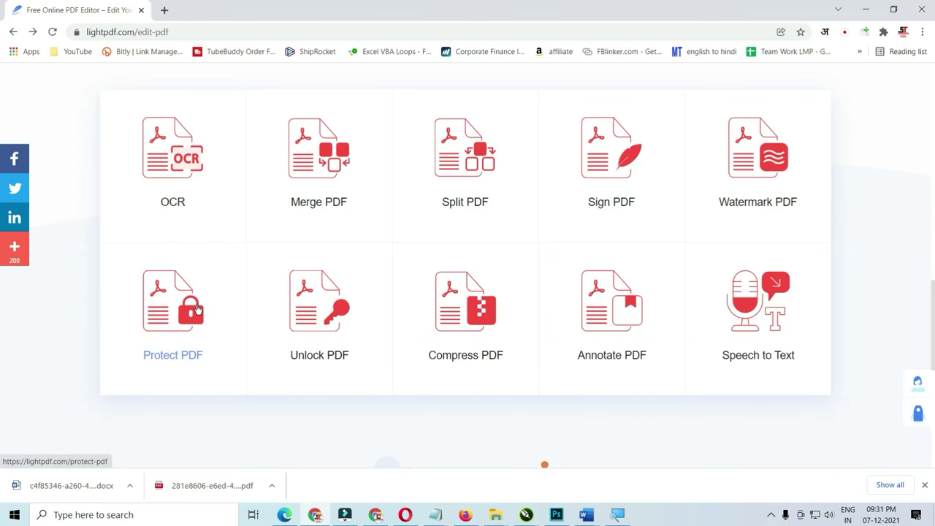
{"action": "left_click", "coordinate": [468, 330]}
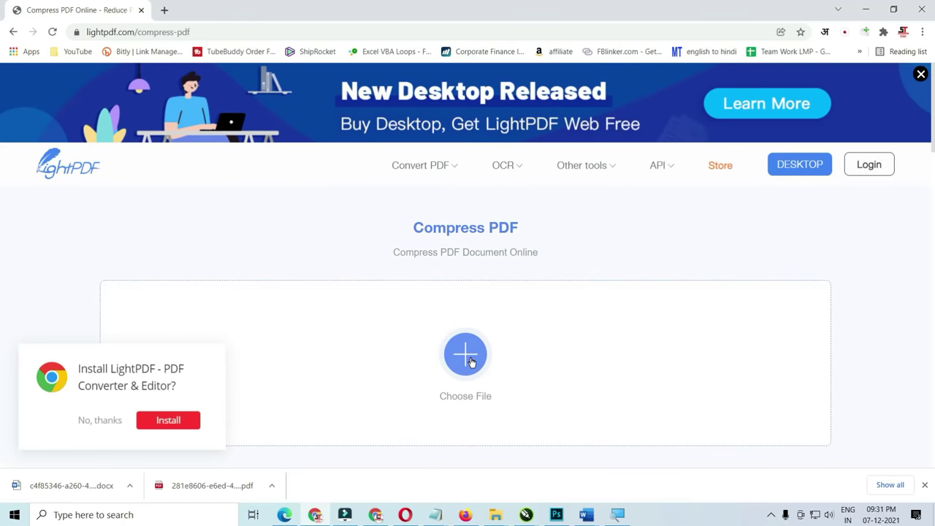
{"action": "left_click", "coordinate": [461, 358]}
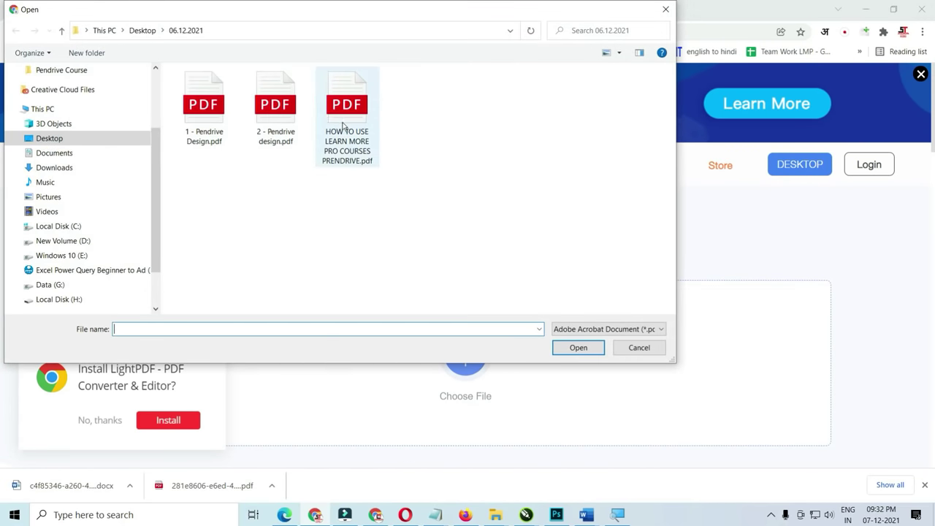
{"action": "left_click", "coordinate": [349, 121]}
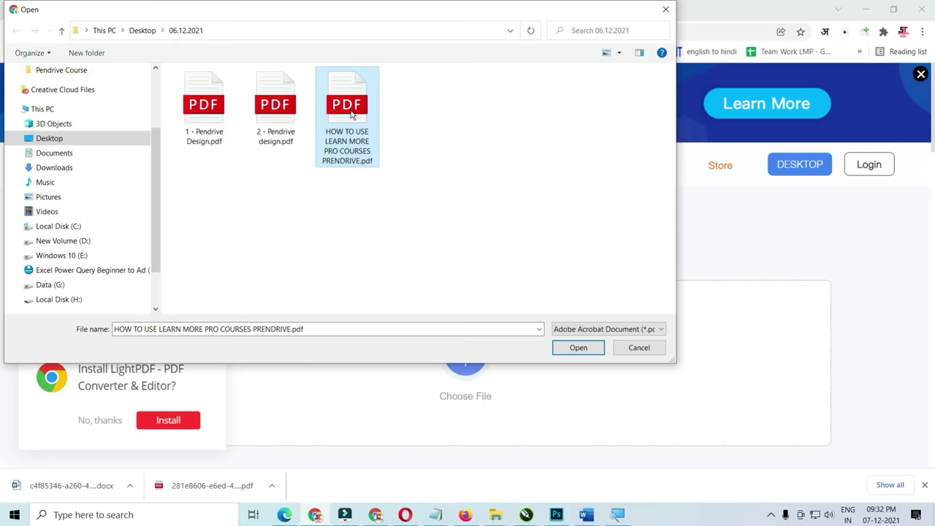
Confirm the file's 739 KB size in Properties, then upload it for compression
{"action": "right_click", "coordinate": [352, 113]}
{"action": "left_click", "coordinate": [388, 378]}
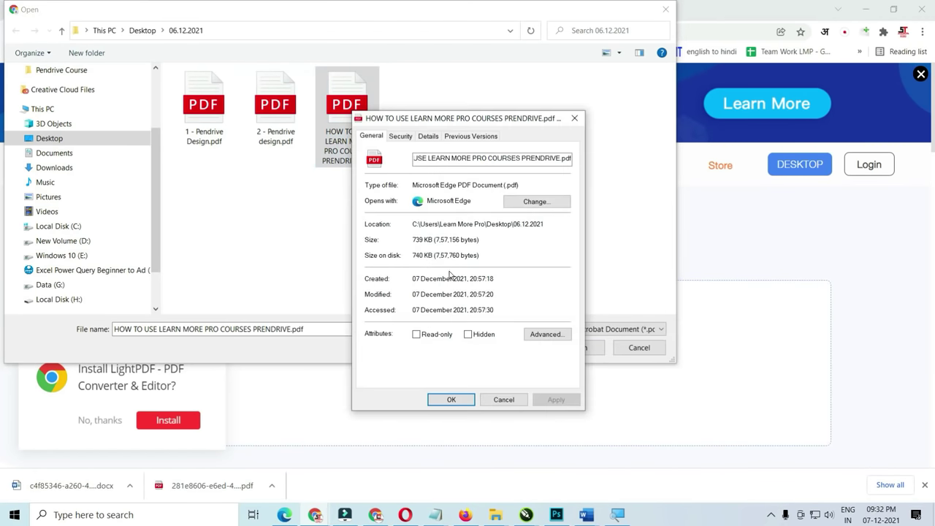
{"action": "left_click_drag", "start_coordinate": [413, 240], "coordinate": [434, 239]}
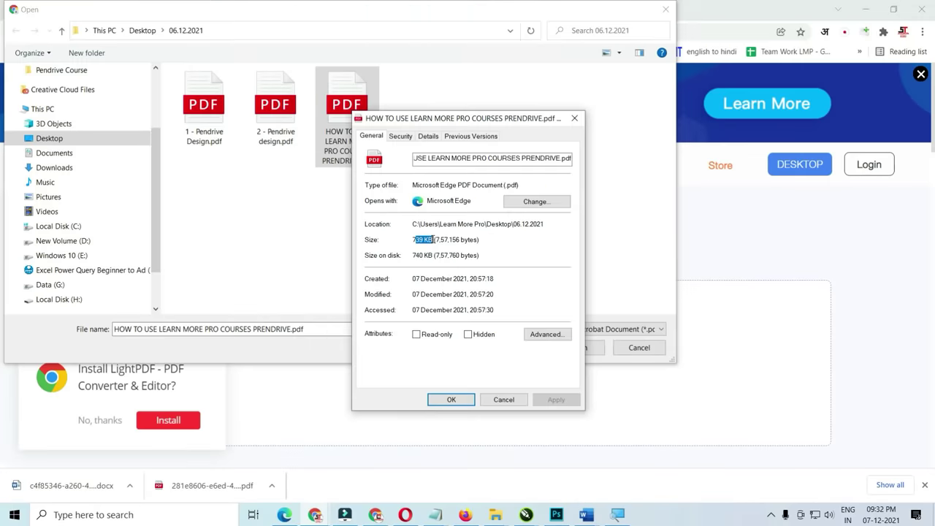
{"action": "key", "text": "Escape"}
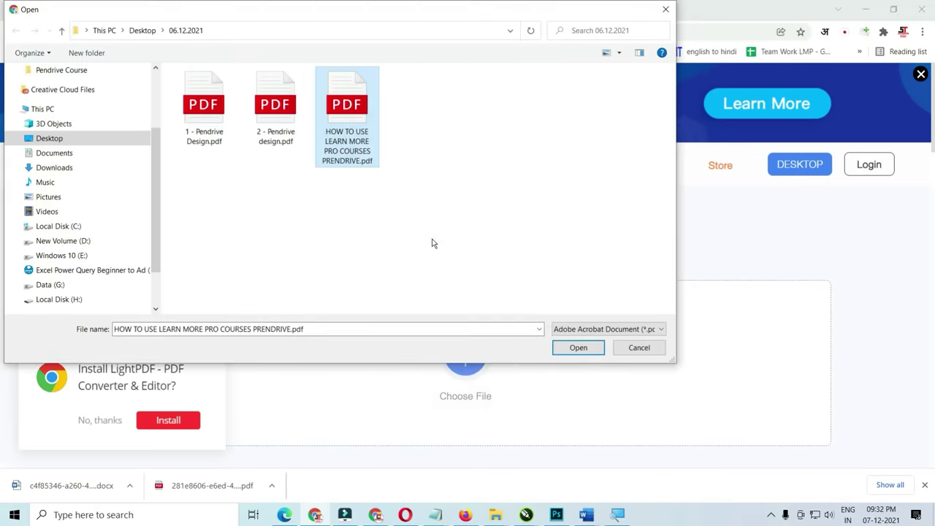
{"action": "left_click", "coordinate": [587, 349]}
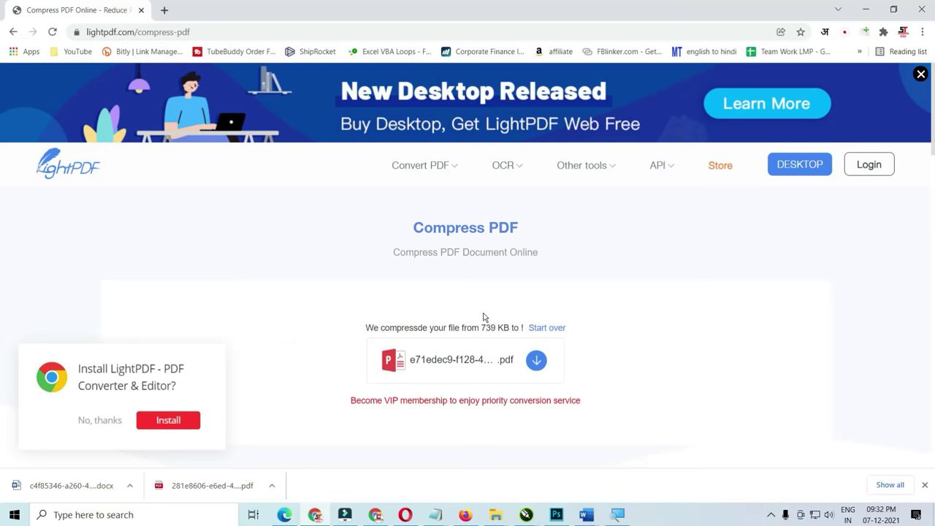
Download the compressed 7-page PDF to Downloads under the name COMPRESS FILE.pdf
{"action": "left_click", "coordinate": [542, 366]}
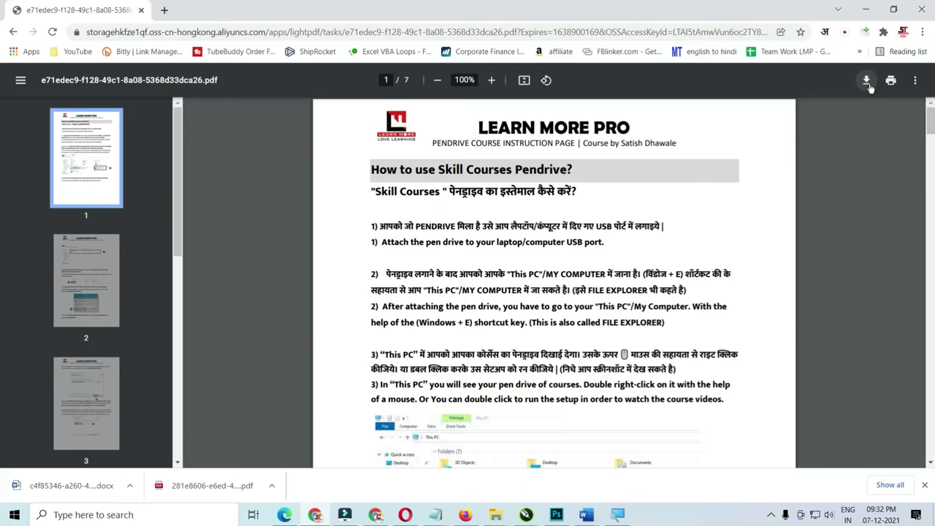
{"action": "left_click", "coordinate": [867, 82]}
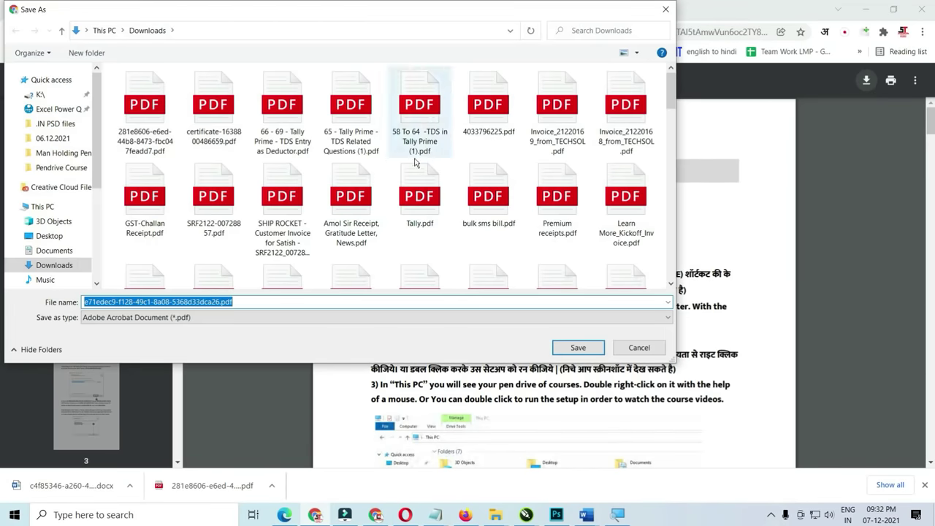
{"action": "key", "text": "BackSpace"}
{"action": "type", "text": "COMPRESS FILE"}
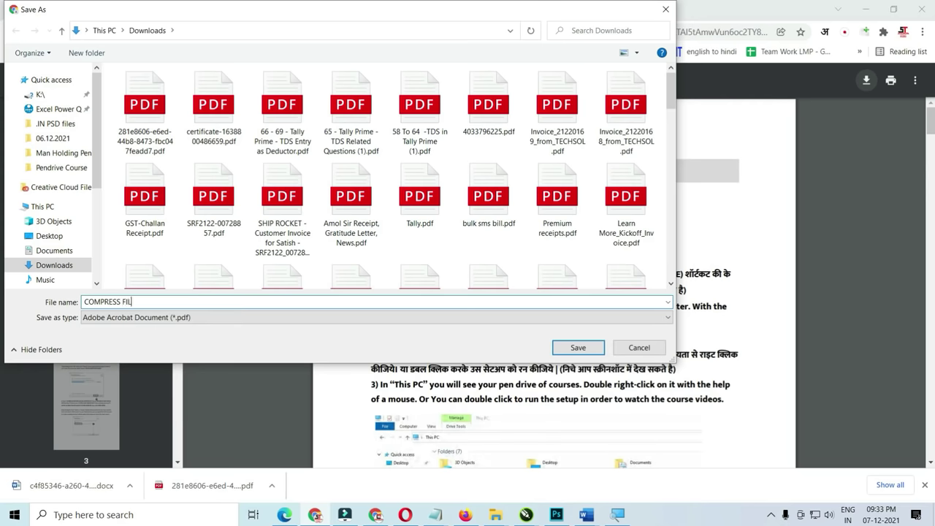
{"action": "left_click", "coordinate": [558, 352]}
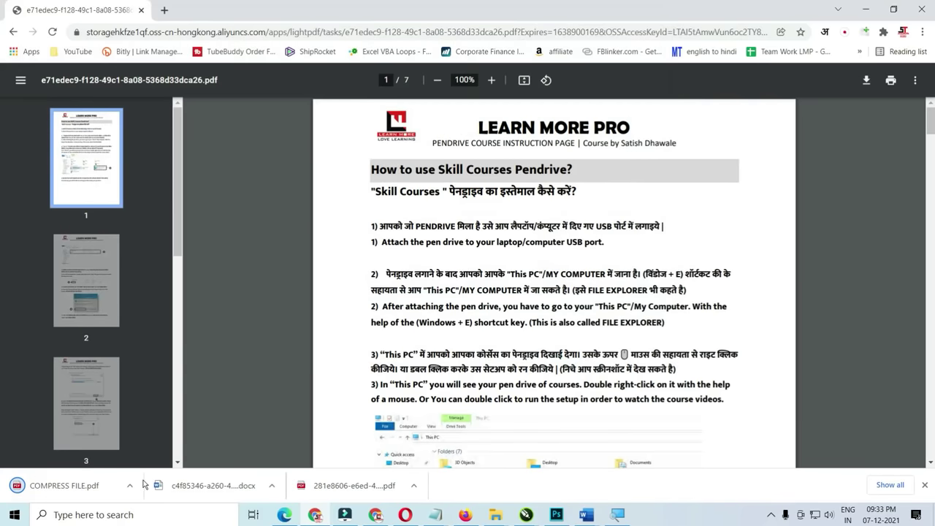
{"action": "left_click", "coordinate": [129, 486]}
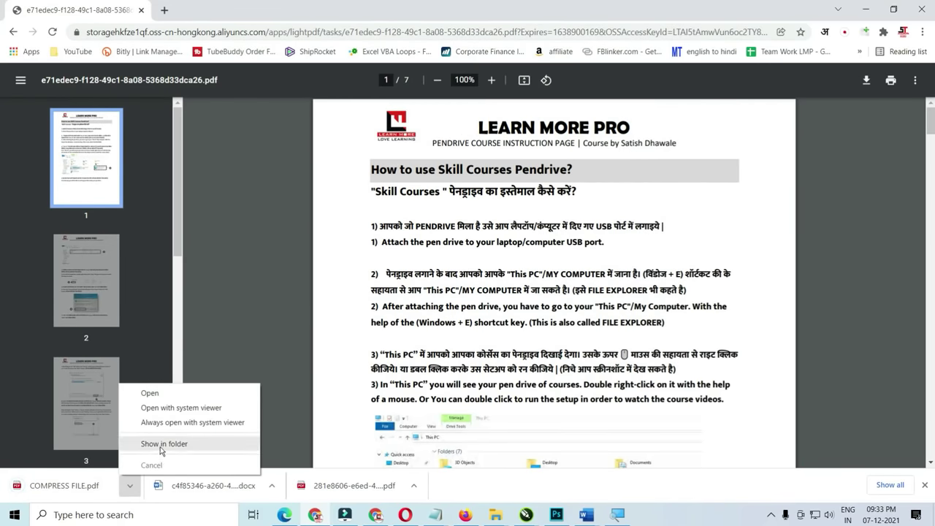
{"action": "left_click", "coordinate": [2, 501]}
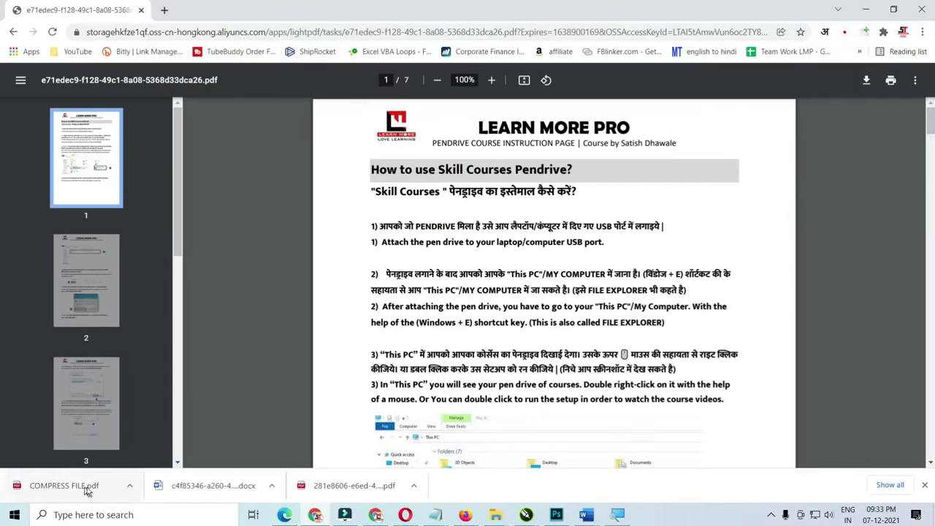
{"action": "left_click", "coordinate": [129, 485]}
{"action": "left_click", "coordinate": [144, 449]}
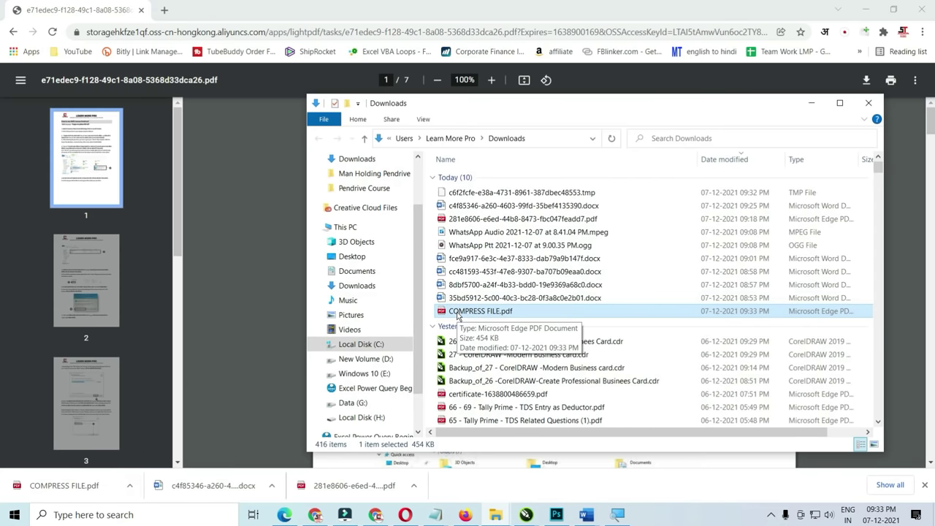
{"action": "right_click", "coordinate": [458, 315]}
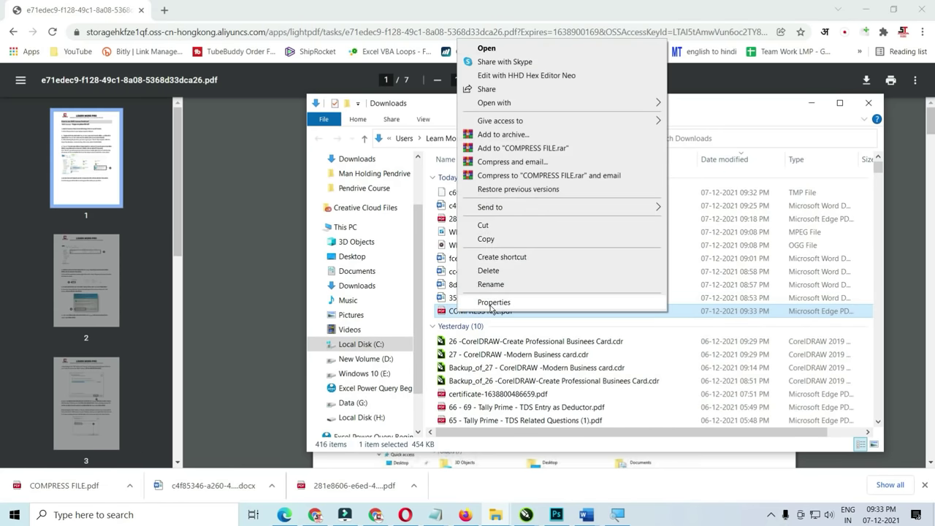
{"action": "left_click", "coordinate": [490, 306]}
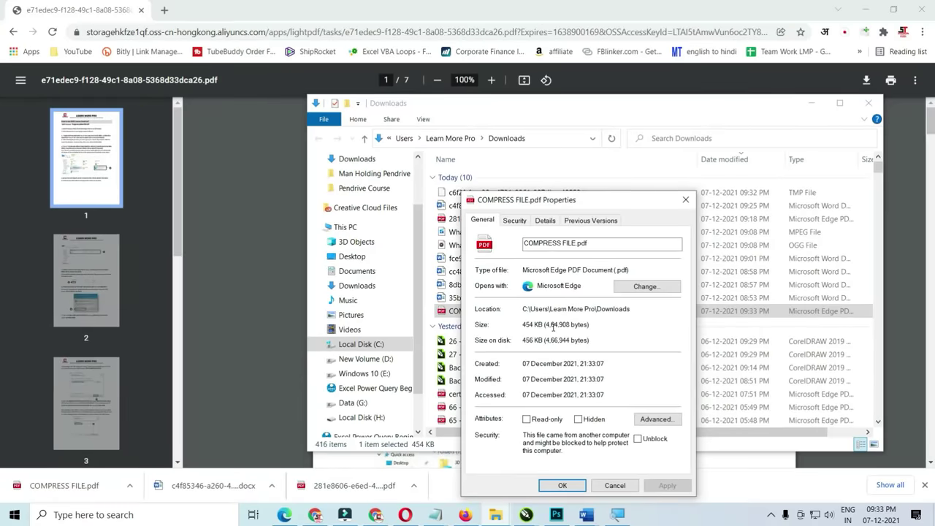
{"action": "key", "text": "Escape"}
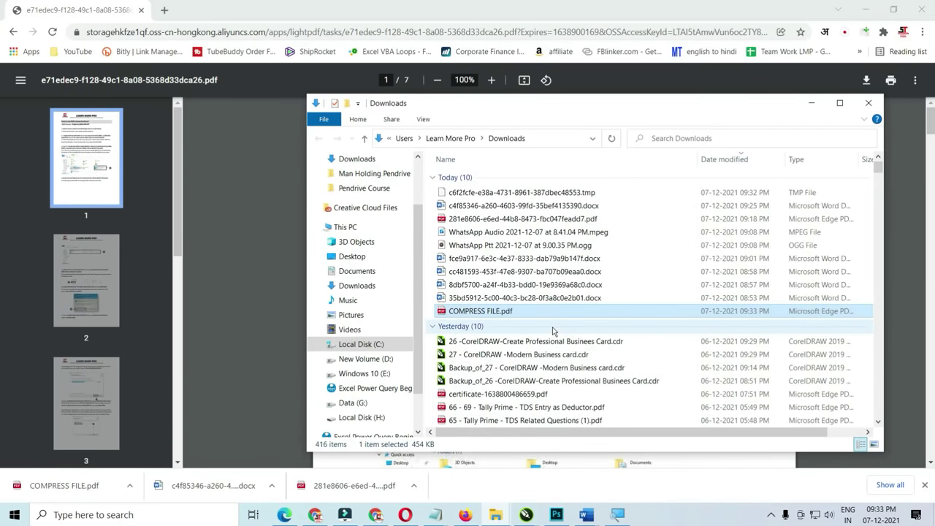
Decline the LightPDF extension offer and go back past the Compress and edit pages to the home tools grid
{"action": "left_click", "coordinate": [301, 208]}
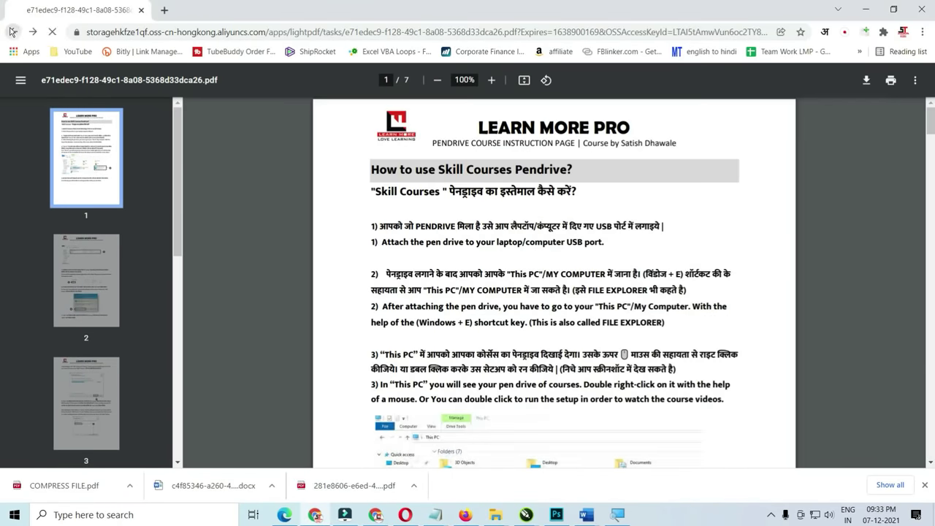
{"action": "left_click", "coordinate": [13, 32]}
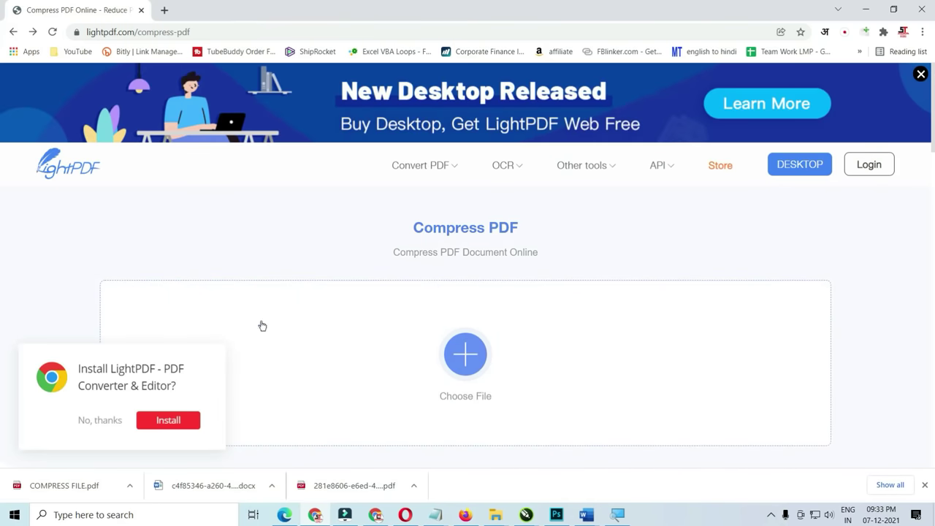
{"action": "left_click", "coordinate": [106, 419]}
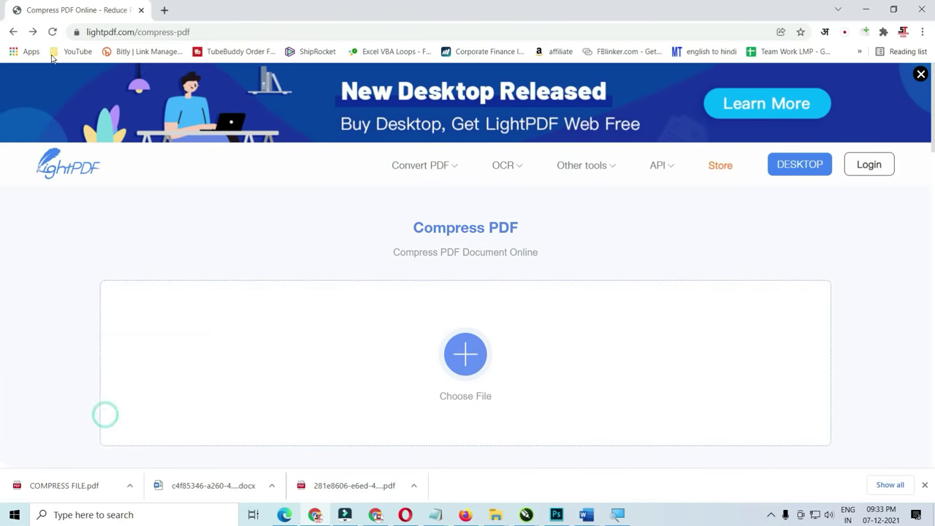
{"action": "left_click", "coordinate": [9, 32]}
{"action": "scroll", "coordinate": [378, 259], "scroll_direction": "up", "scroll_amount": 5}
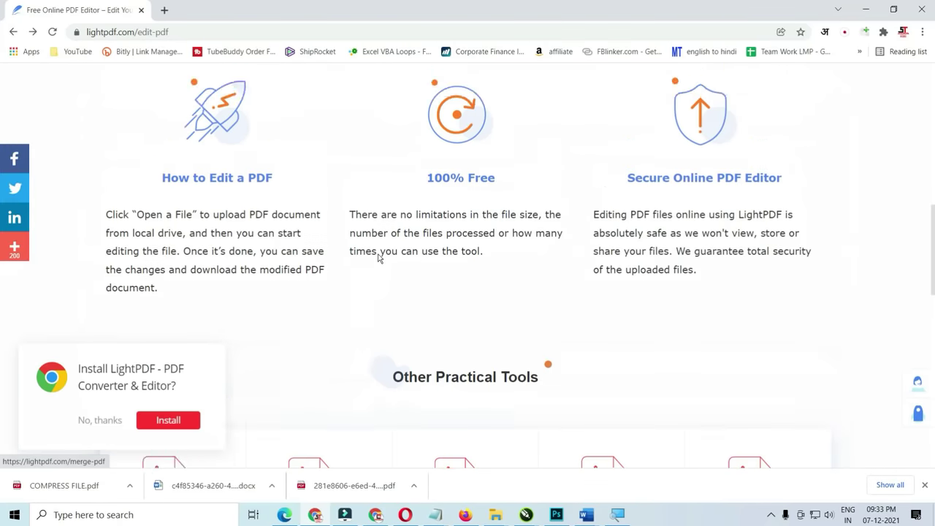
{"action": "scroll", "coordinate": [377, 258], "scroll_direction": "up", "scroll_amount": 5}
{"action": "scroll", "coordinate": [378, 259], "scroll_direction": "up", "scroll_amount": 3}
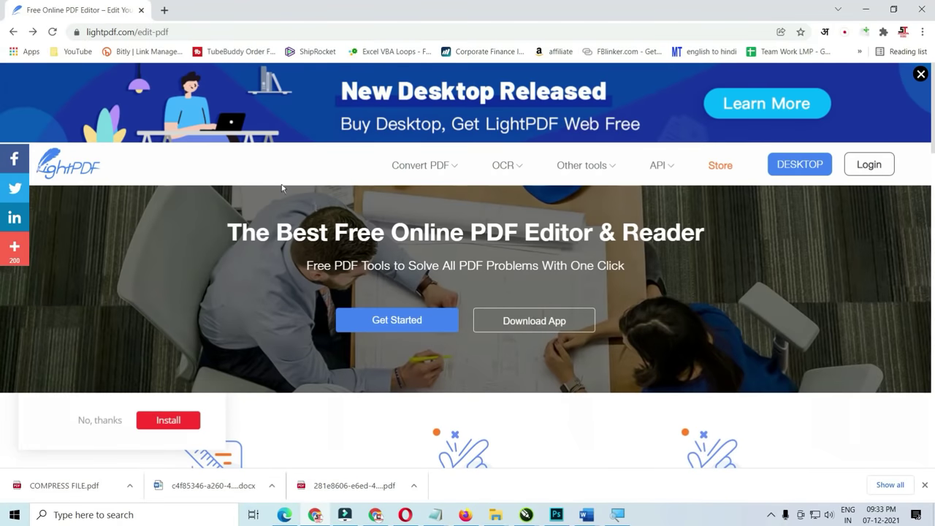
{"action": "left_click", "coordinate": [11, 33]}
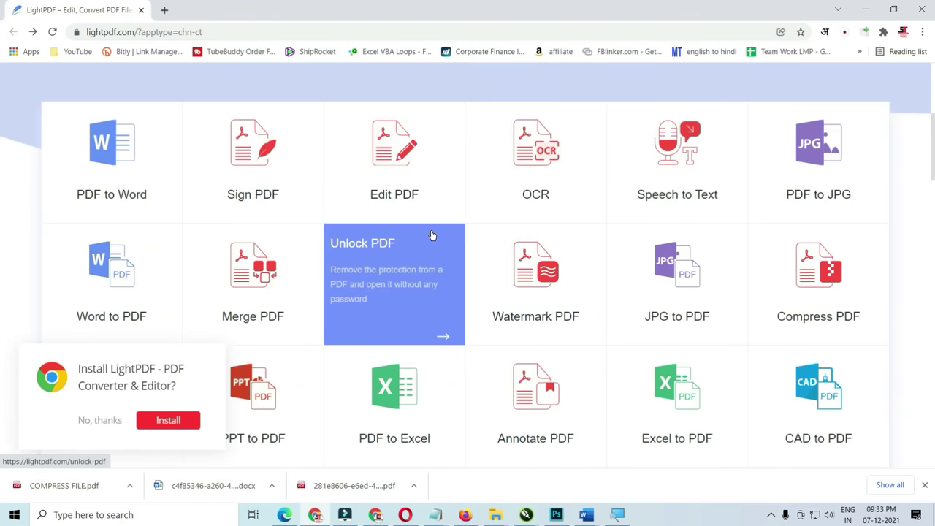